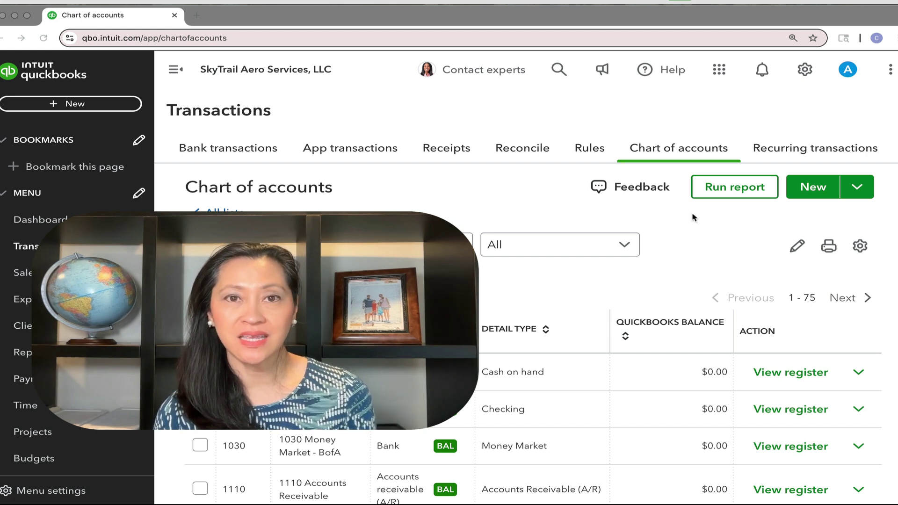
# Create the Checking - US Bank account, type Bank, detail Checking, with a 600 opening balance
pyautogui.click(809, 190)
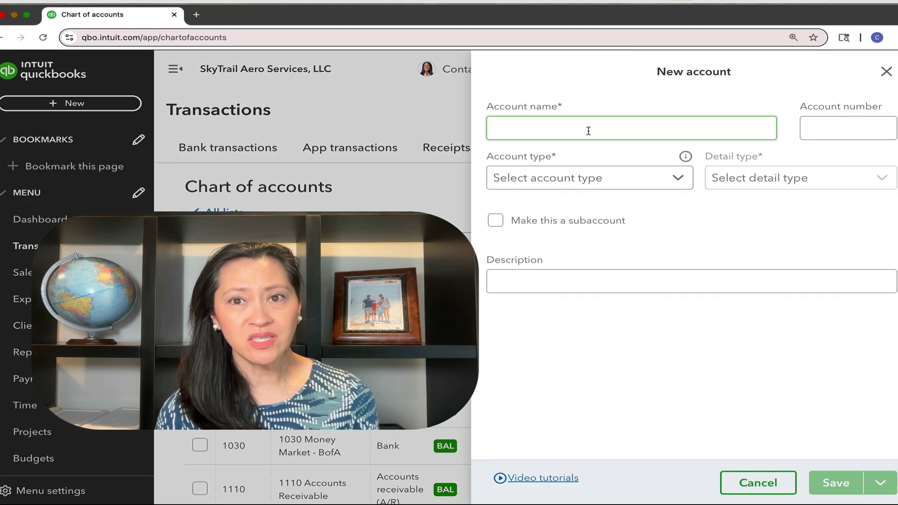
pyautogui.write('Checking - US Bank')
pyautogui.click(589, 178)
pyautogui.click(531, 258)
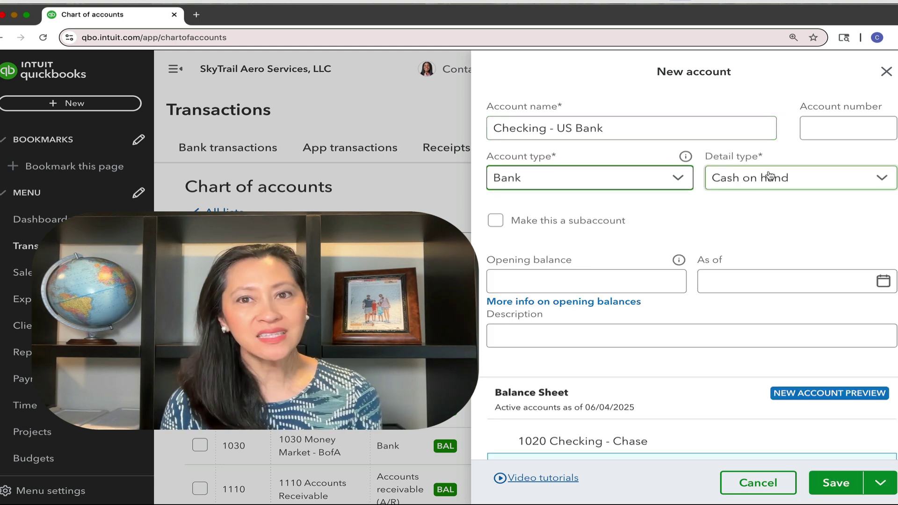
pyautogui.click(812, 178)
pyautogui.click(765, 233)
pyautogui.click(578, 283)
pyautogui.write('600')
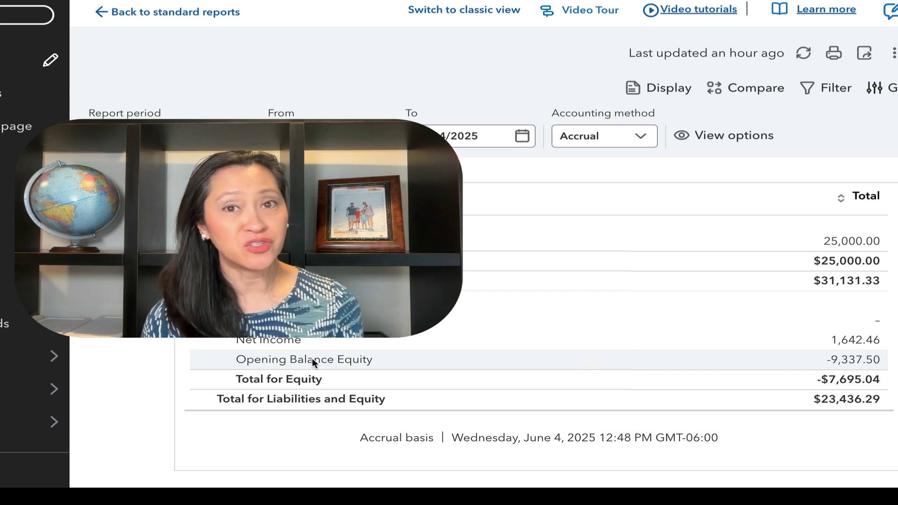
# Scroll the balance sheet report back up to the top
pyautogui.scroll(1, 372, 358)
pyautogui.scroll(5, 375, 360)
pyautogui.scroll(6, 399, 352)
pyautogui.scroll(4, 405, 347)
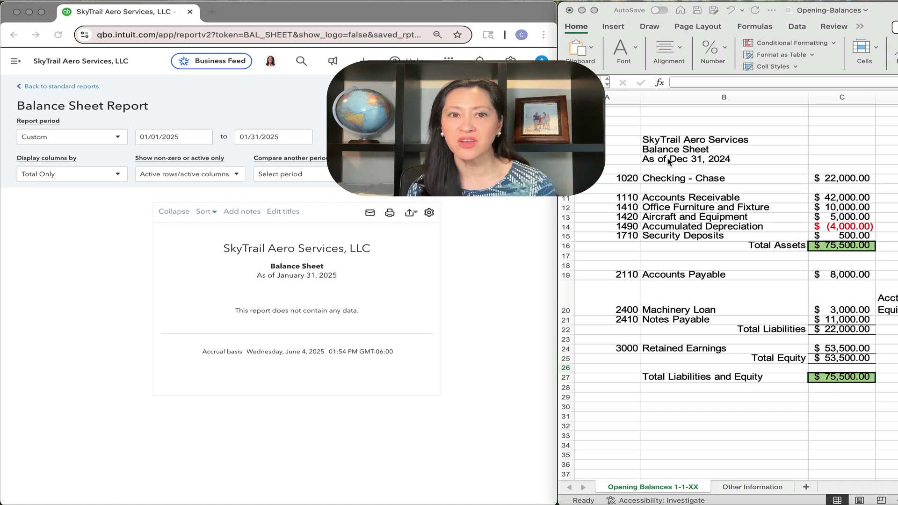
# Select the 'As of Dec 31, 2024' line and maximise the Excel opening-balances window
pyautogui.click(682, 162)
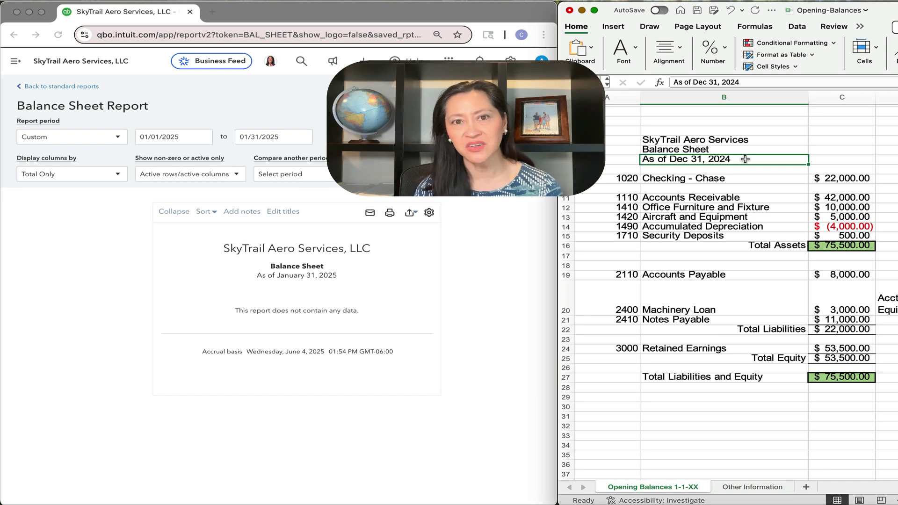
pyautogui.doubleClick(894, 9)
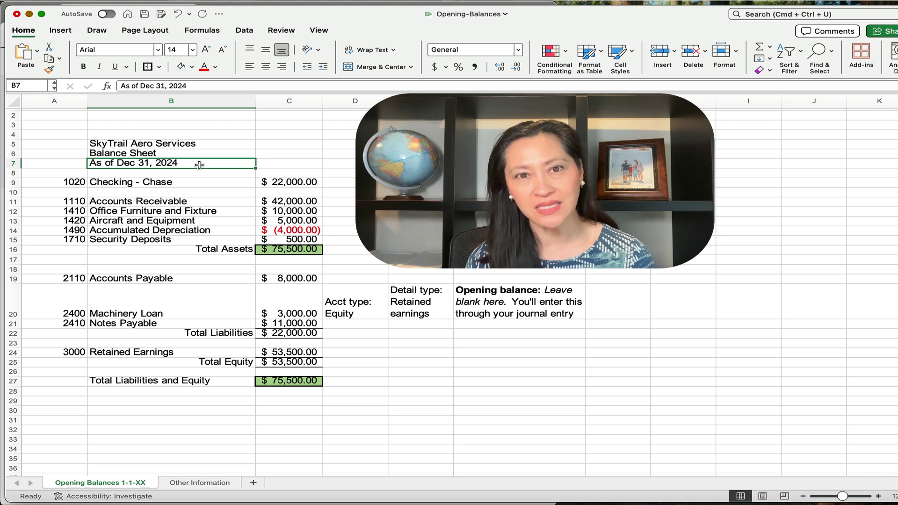
# Scroll the Excel sheet right and back left before restoring it to half-screen
pyautogui.hscroll(1, 199, 164)
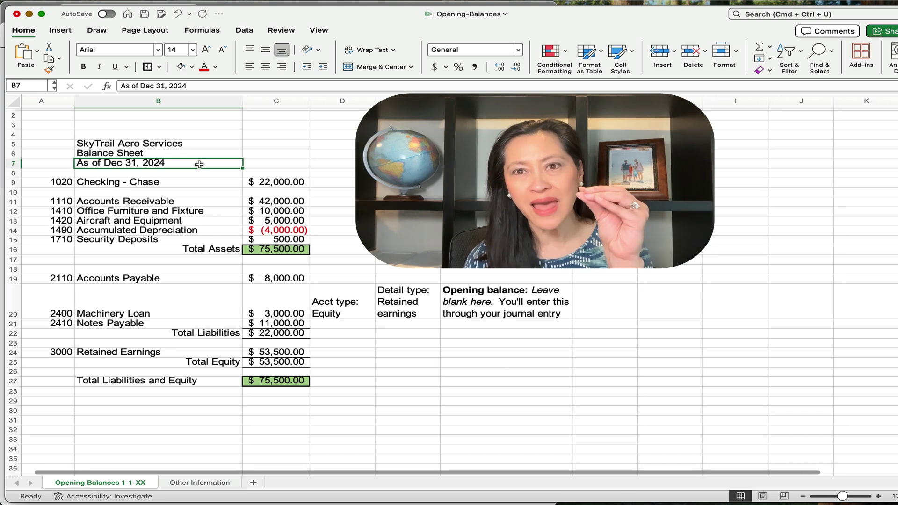
pyautogui.hscroll(-1, 199, 165)
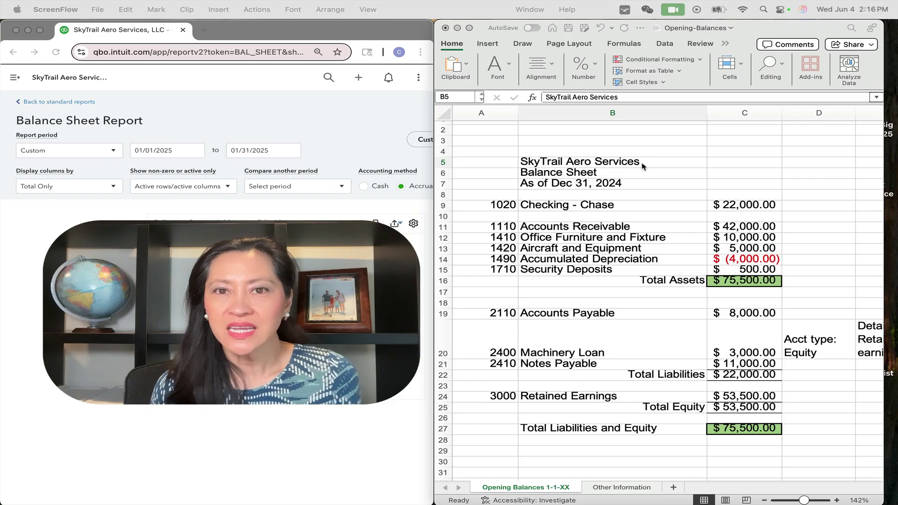
# Fill the Checking - Chase cell with yellow
pyautogui.click(638, 163)
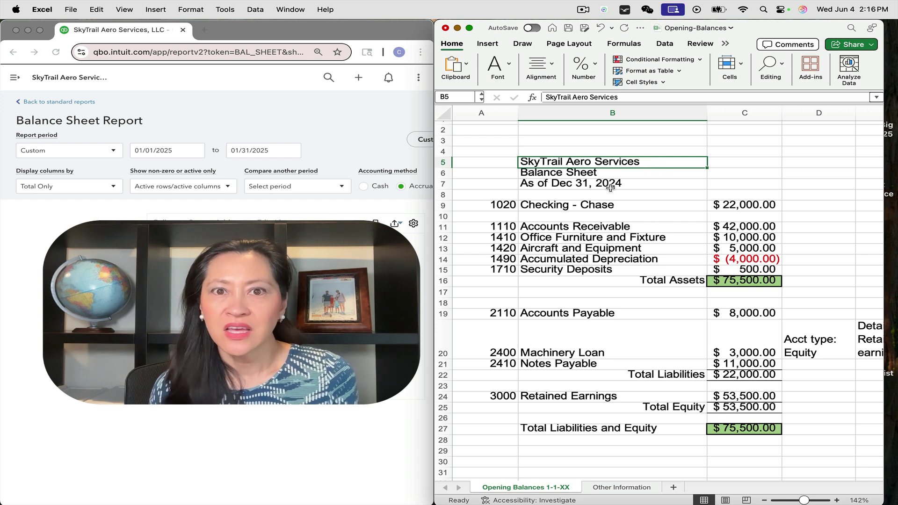
pyautogui.click(593, 205)
pyautogui.click(506, 73)
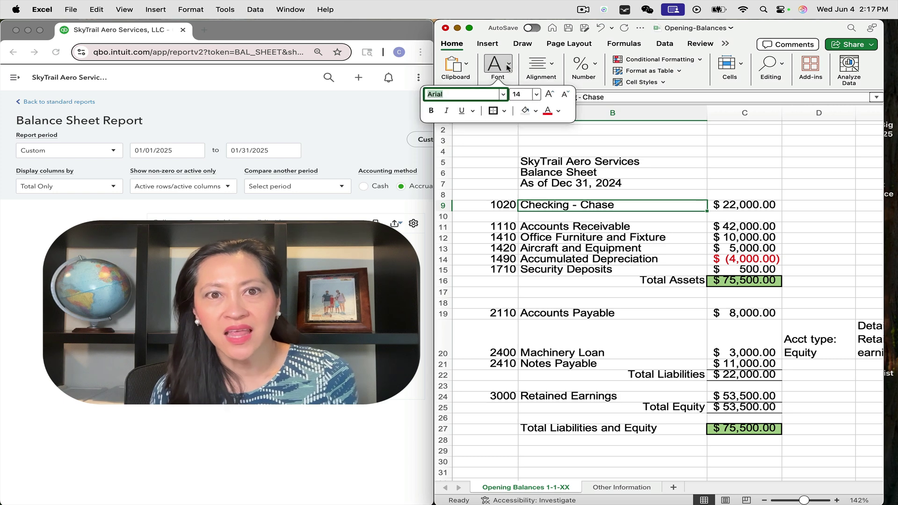
pyautogui.click(535, 111)
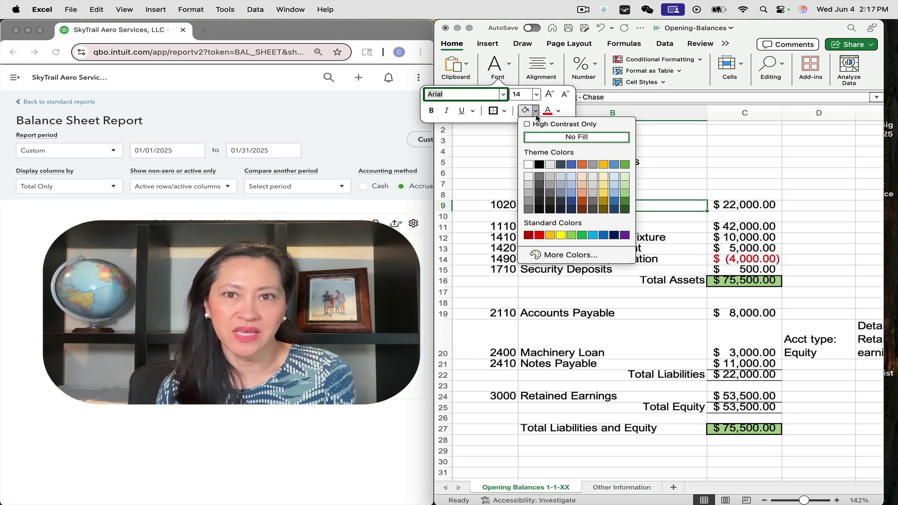
pyautogui.click(561, 236)
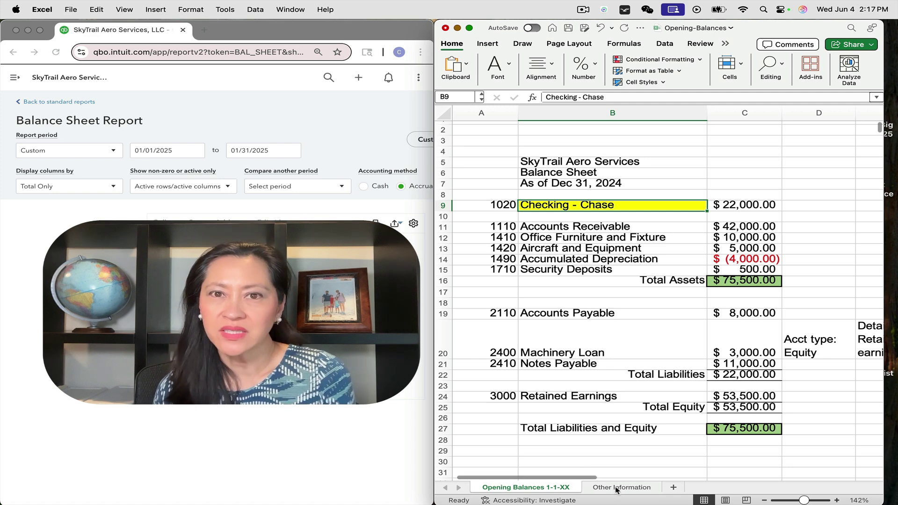
# Highlight the Uncleared Checks heading yellow on the Other Information sheet
pyautogui.click(616, 488)
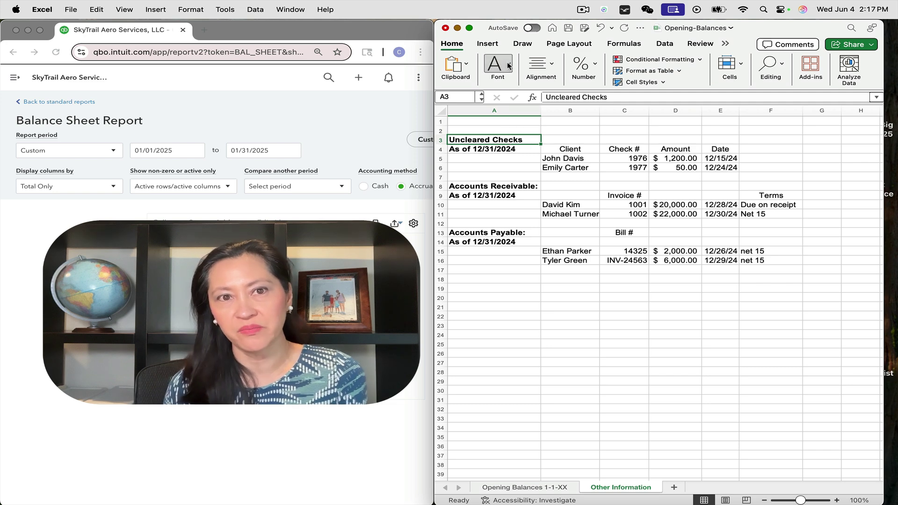
pyautogui.rightClick(495, 140)
pyautogui.click(525, 110)
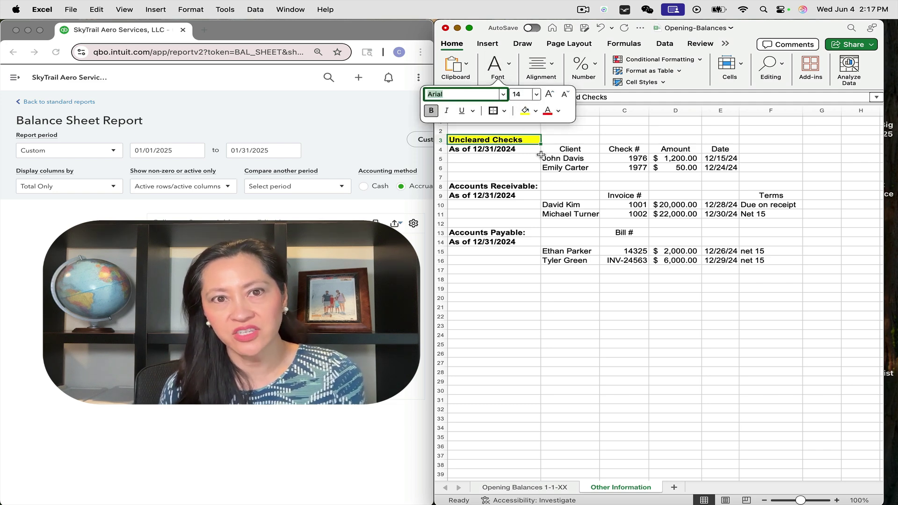
pyautogui.click(534, 488)
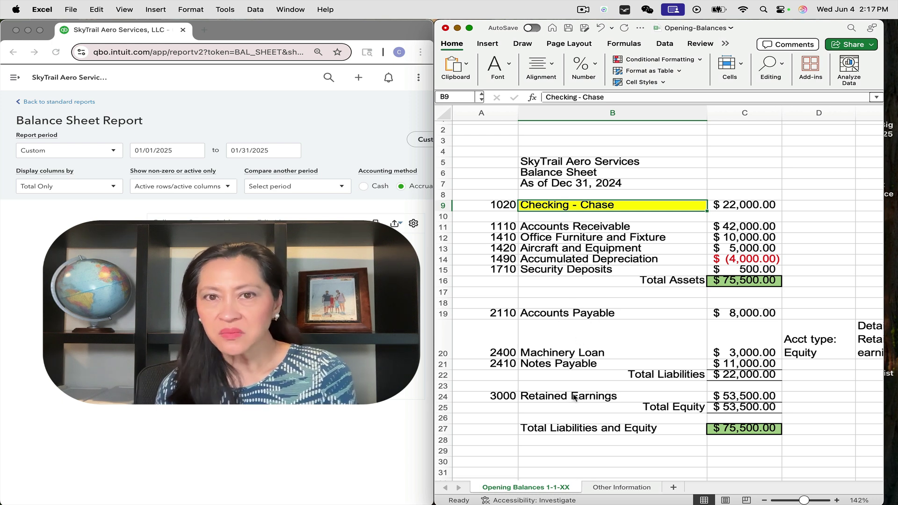
# Fill the Accounts Receivable and Accounts Payable cells with yellow
pyautogui.click(599, 227)
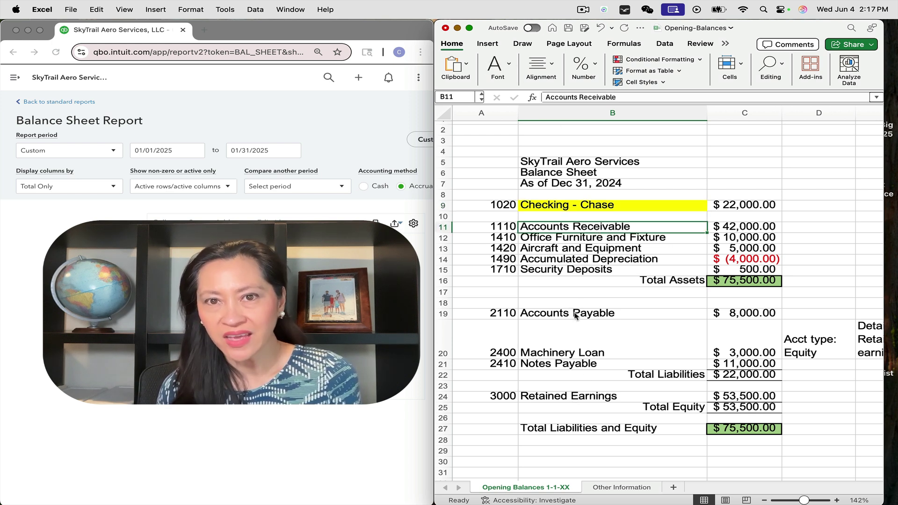
pyautogui.click(509, 67)
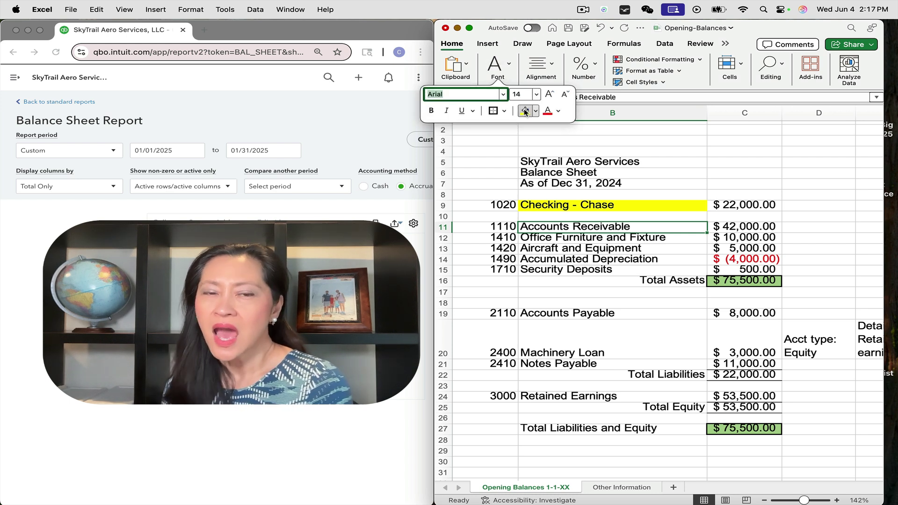
pyautogui.click(524, 112)
pyautogui.click(581, 312)
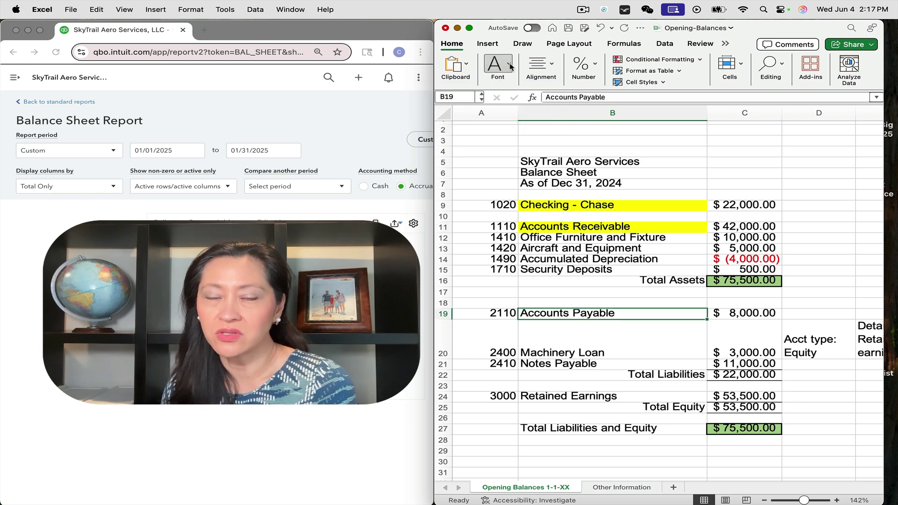
pyautogui.click(509, 68)
pyautogui.click(524, 111)
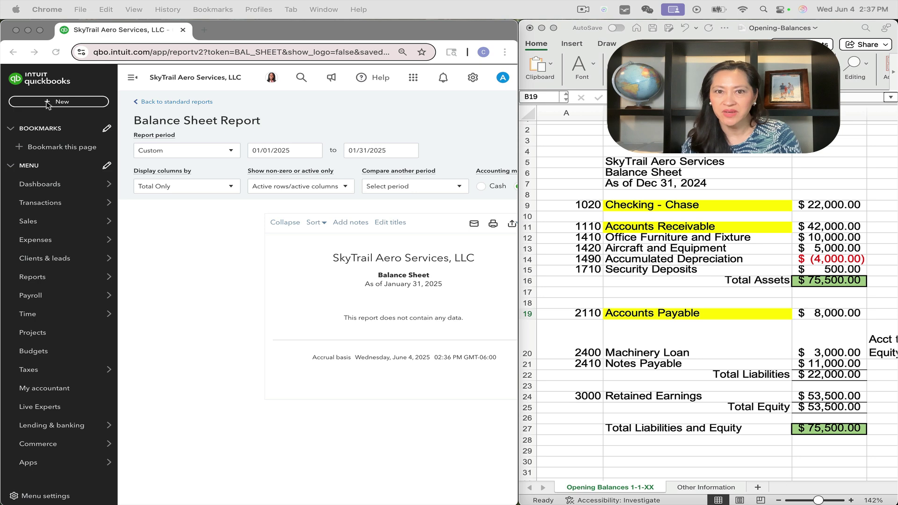
# Start a new journal entry dated 12/31/2024 and select its journal number for replacement
pyautogui.click(51, 104)
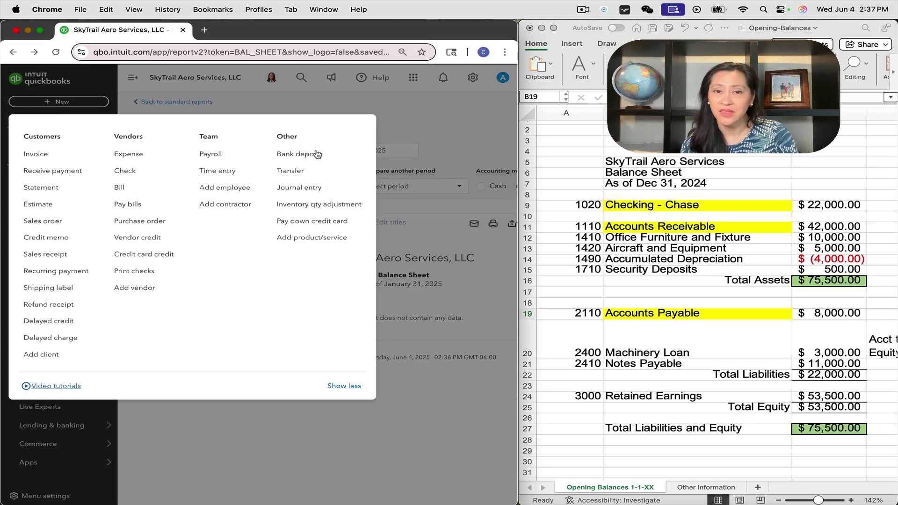
pyautogui.click(310, 189)
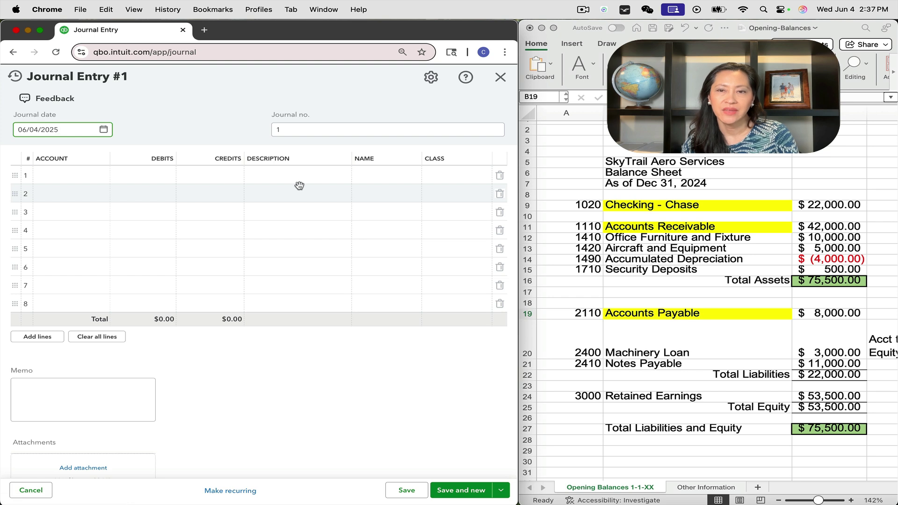
pyautogui.click(104, 129)
pyautogui.click(75, 155)
pyautogui.click(59, 228)
pyautogui.click(116, 156)
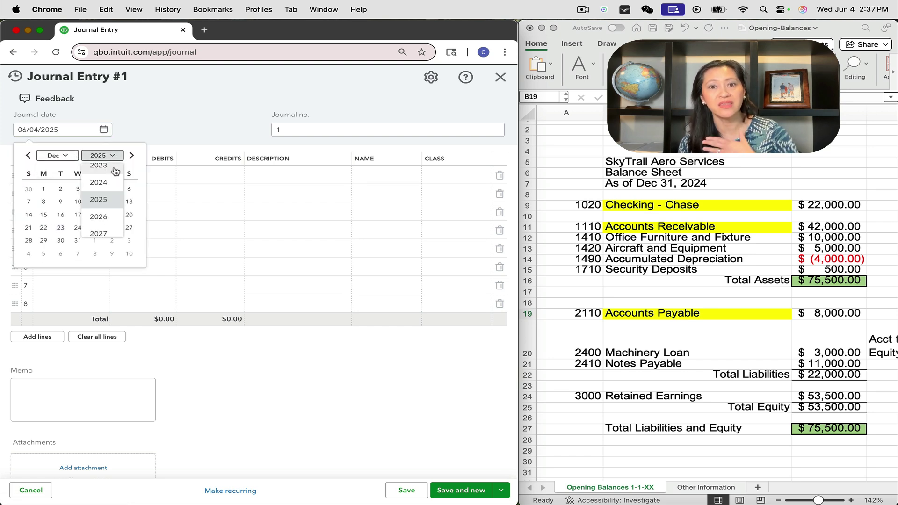
pyautogui.click(100, 181)
pyautogui.click(60, 254)
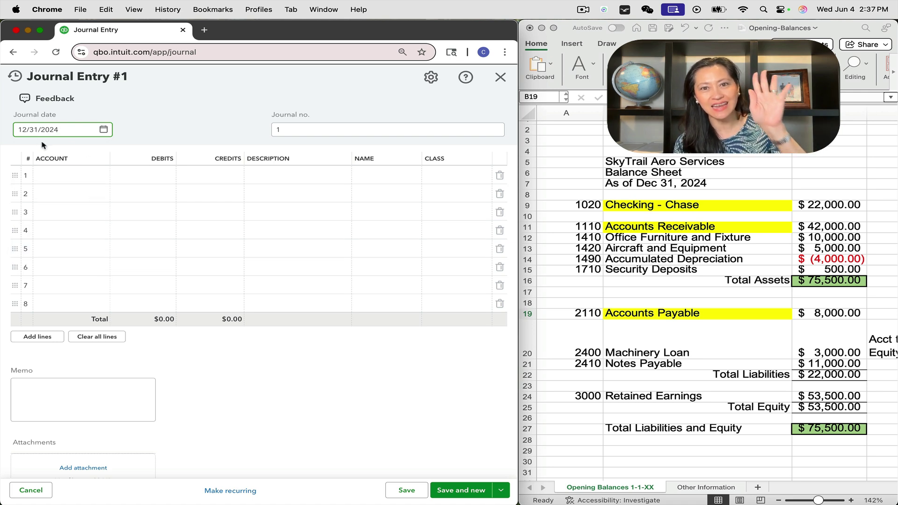
pyautogui.click(345, 130)
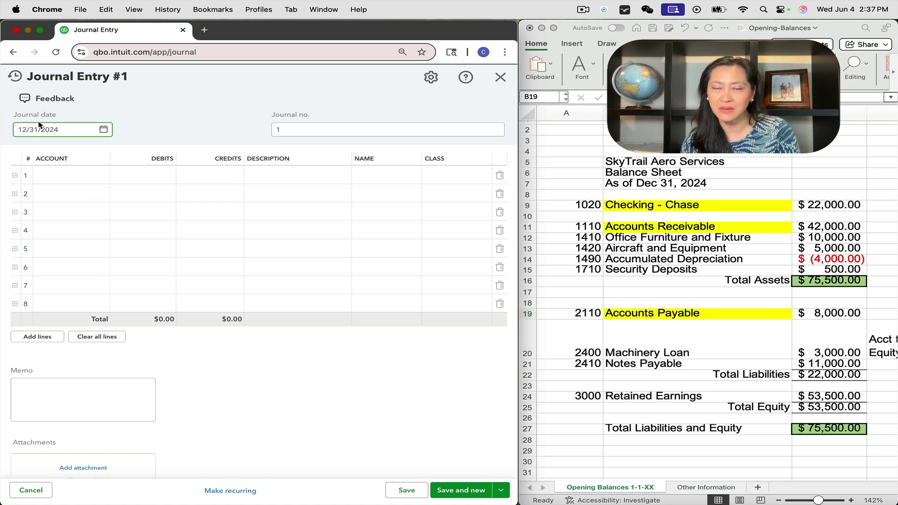
pyautogui.click(287, 133)
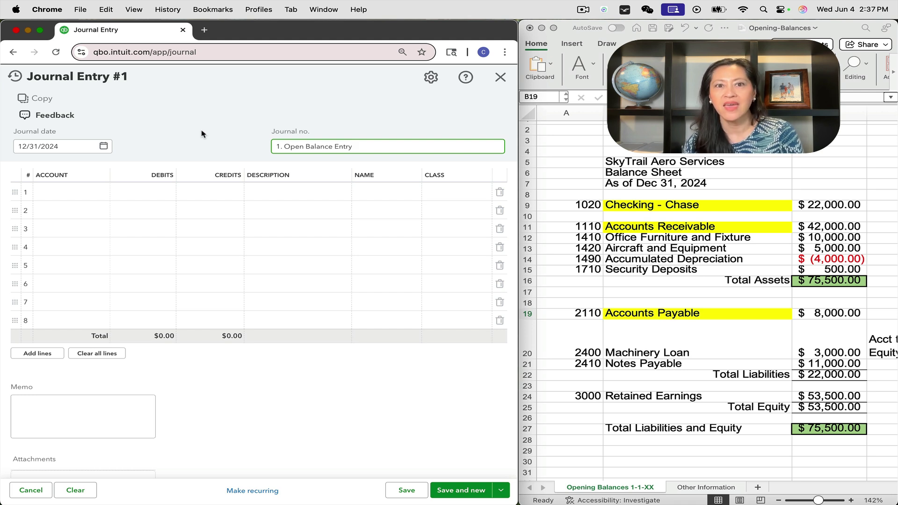
pyautogui.write('. Open Balance Entry')
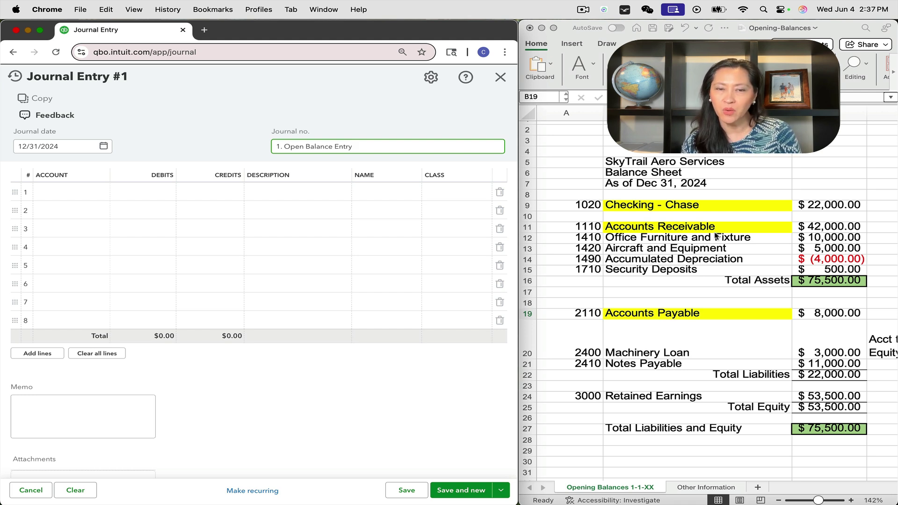
pyautogui.click(627, 175)
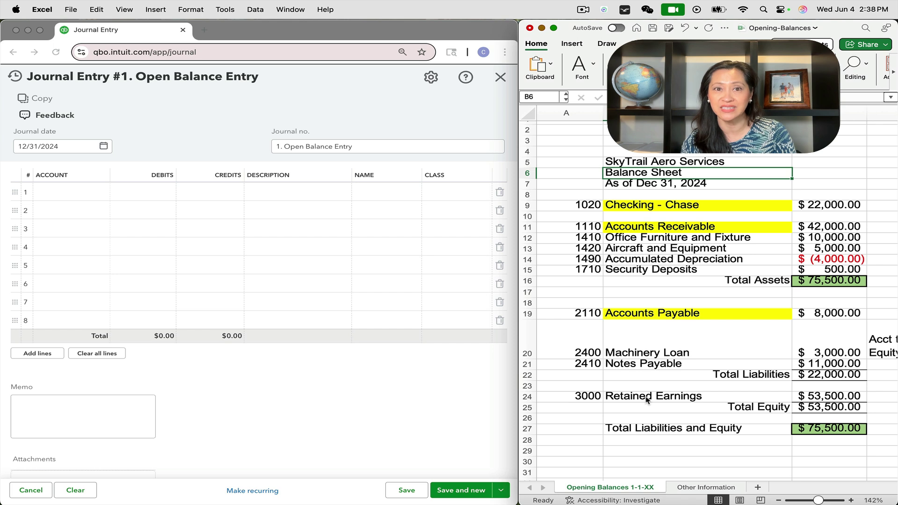
pyautogui.click(828, 210)
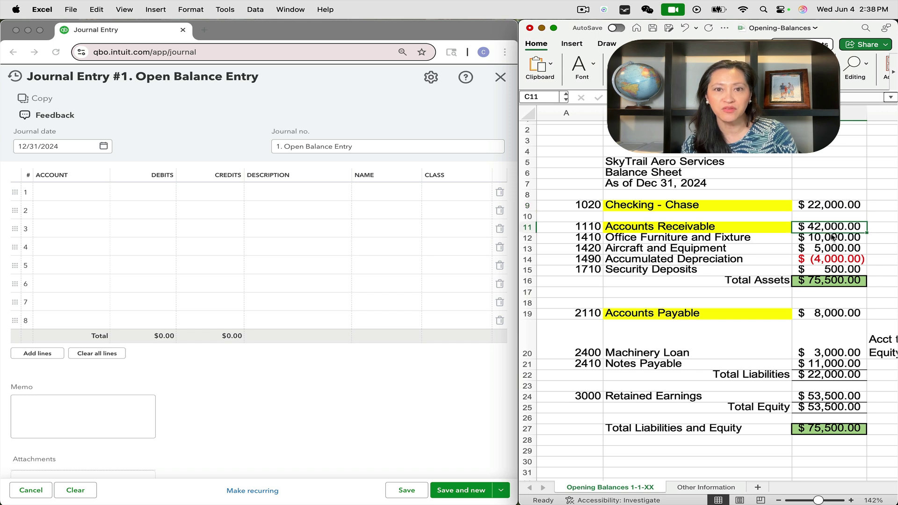
pyautogui.click(826, 226)
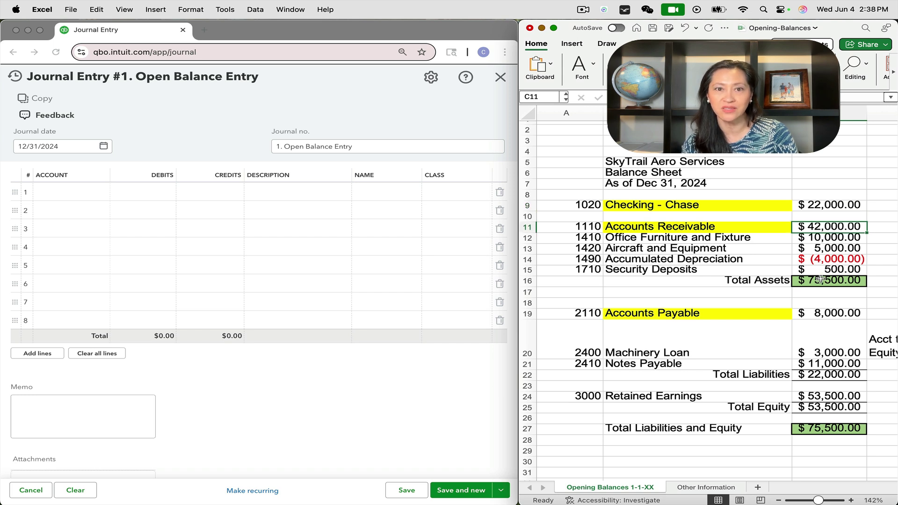
pyautogui.click(818, 314)
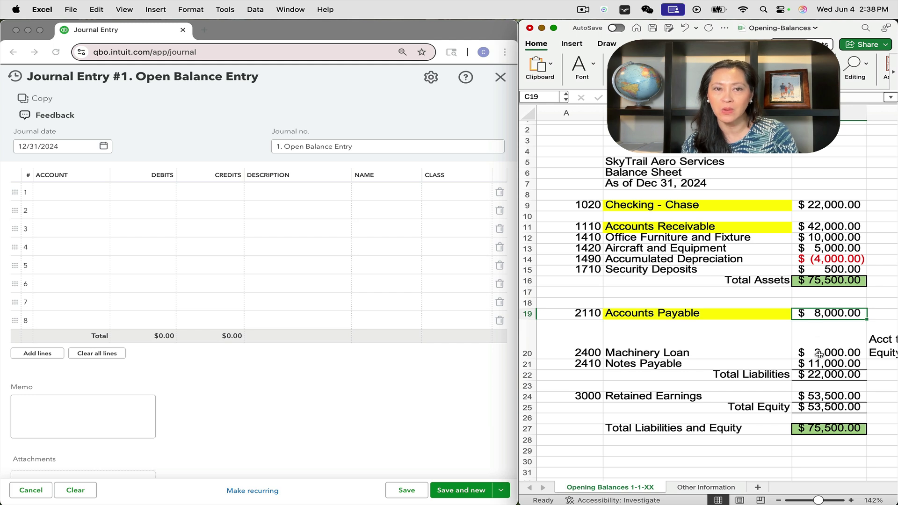
pyautogui.click(823, 398)
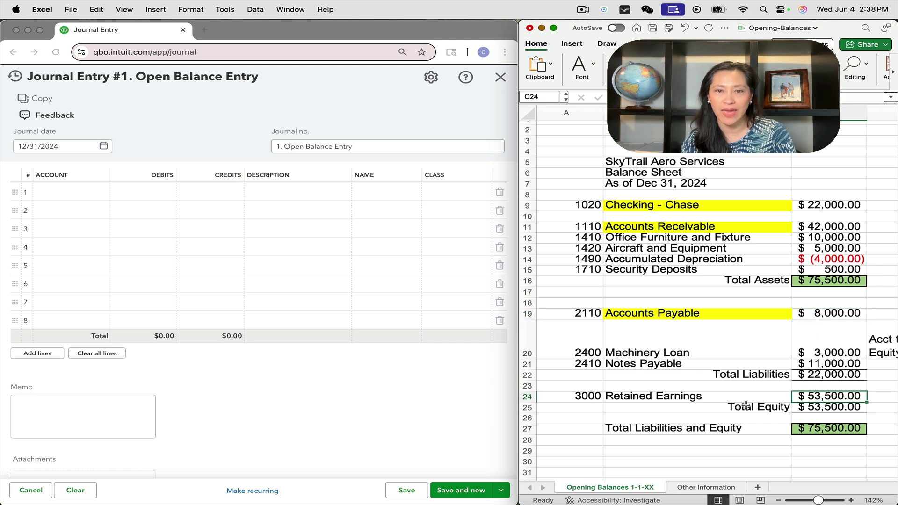
pyautogui.click(832, 283)
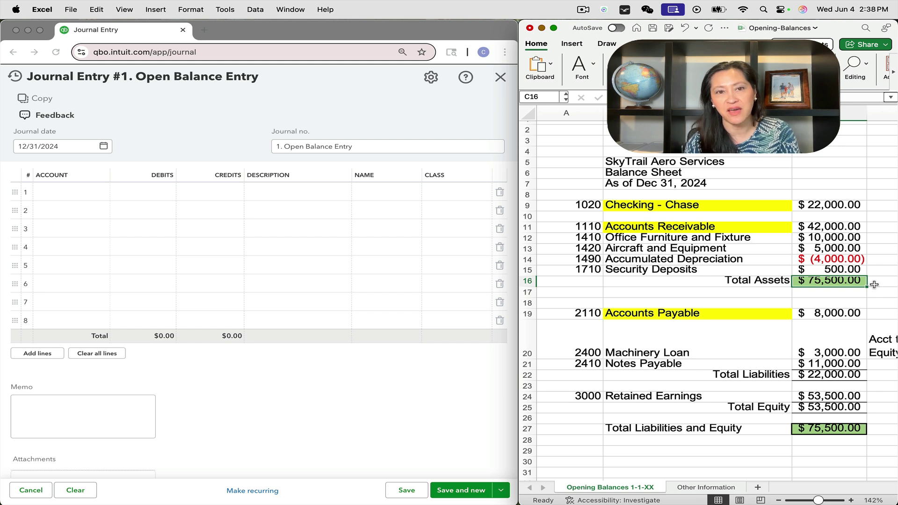
pyautogui.click(849, 428)
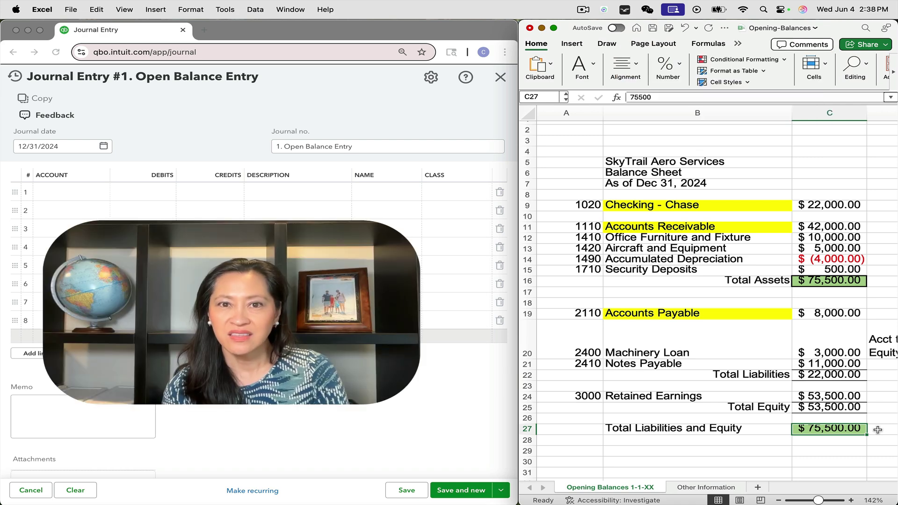
# Review the uncleared checks' as-of date, amounts, check numbers and clients on Other Information
pyautogui.click(706, 487)
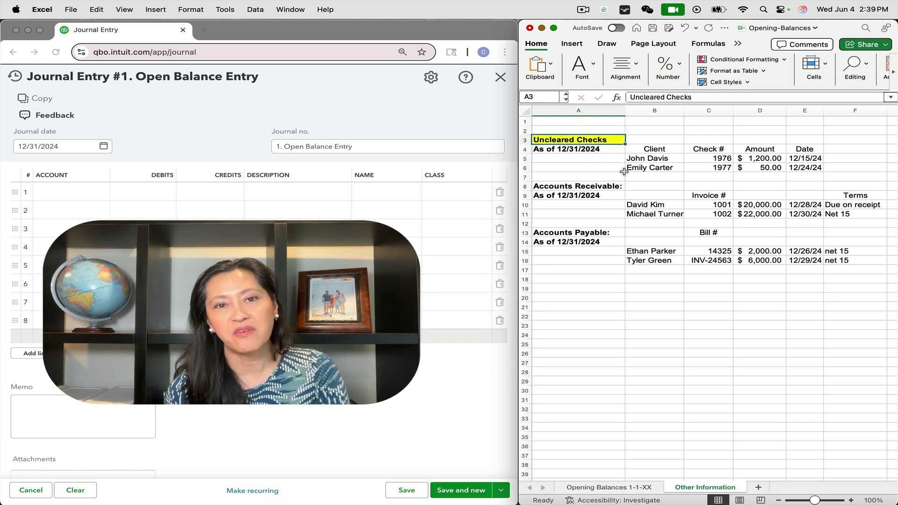
pyautogui.click(596, 149)
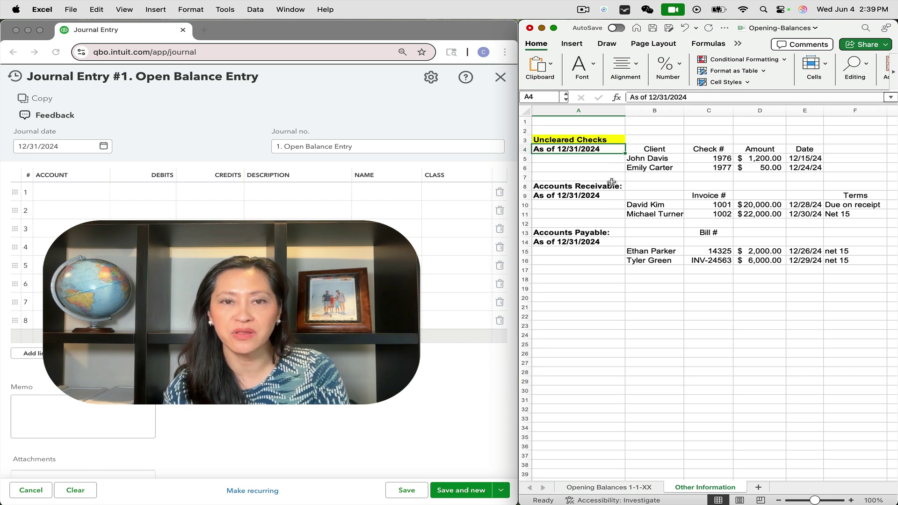
pyautogui.click(768, 159)
pyautogui.click(774, 168)
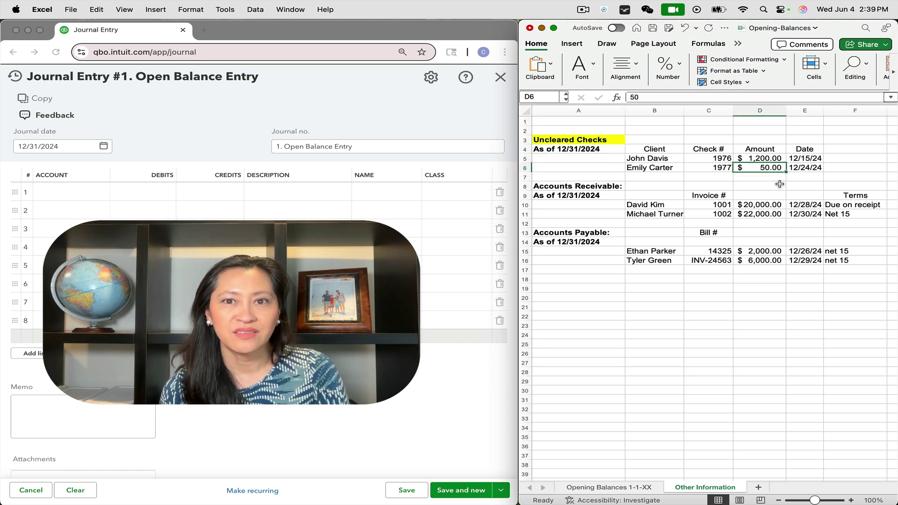
pyautogui.click(705, 160)
pyautogui.click(704, 168)
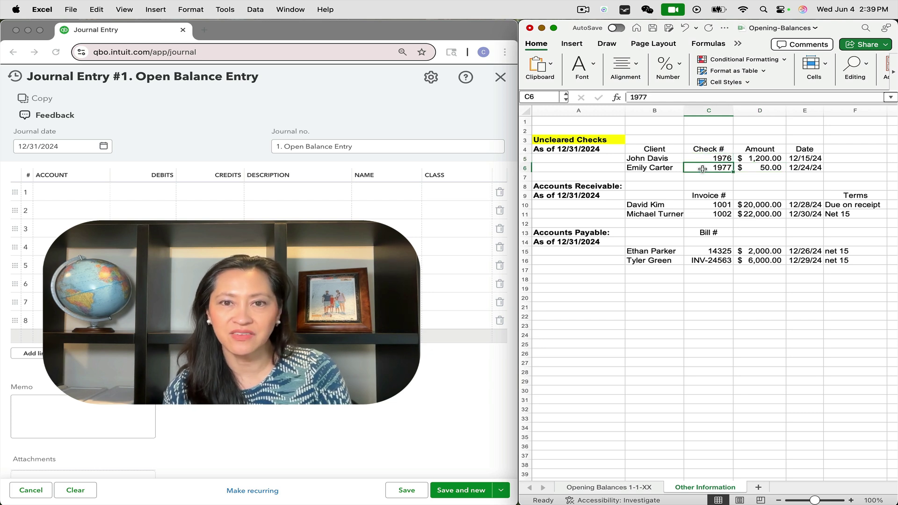
pyautogui.click(671, 160)
pyautogui.click(669, 168)
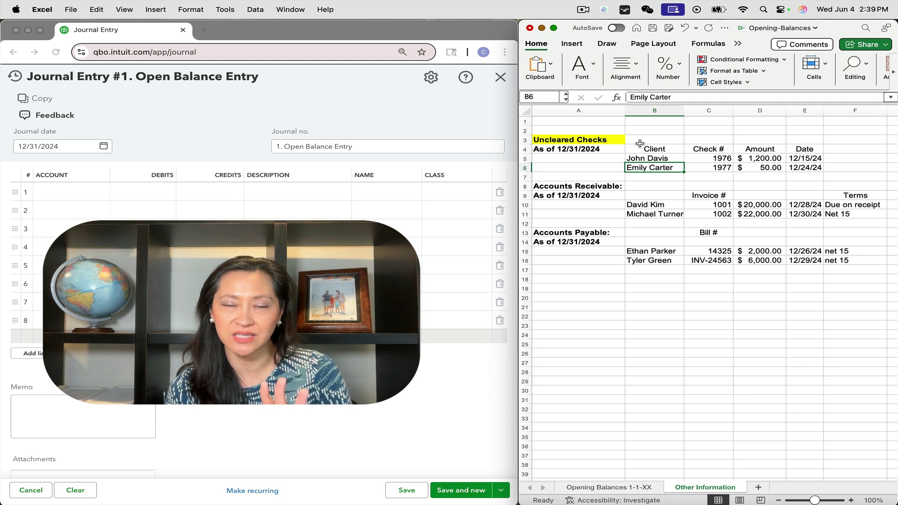
pyautogui.click(617, 140)
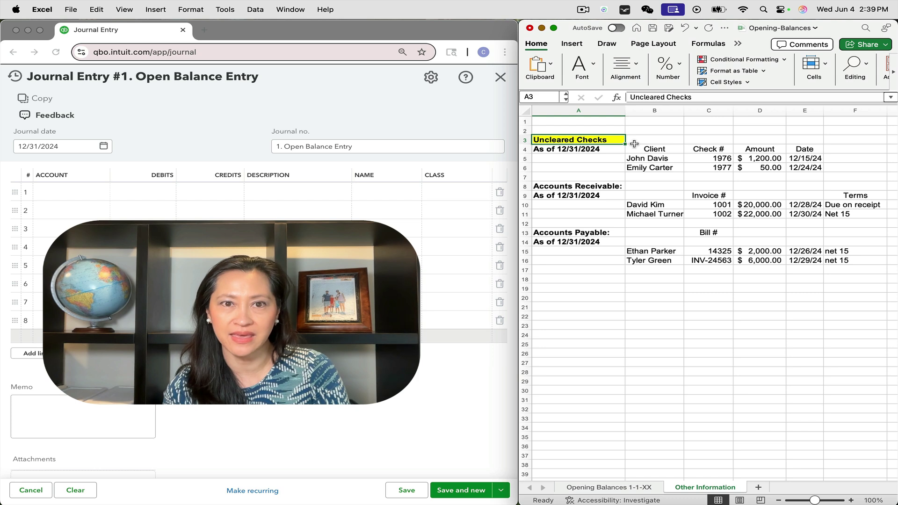
# Check the 20,000 and 22,000 open invoices against the 42,000 Accounts Receivable balance
pyautogui.click(618, 184)
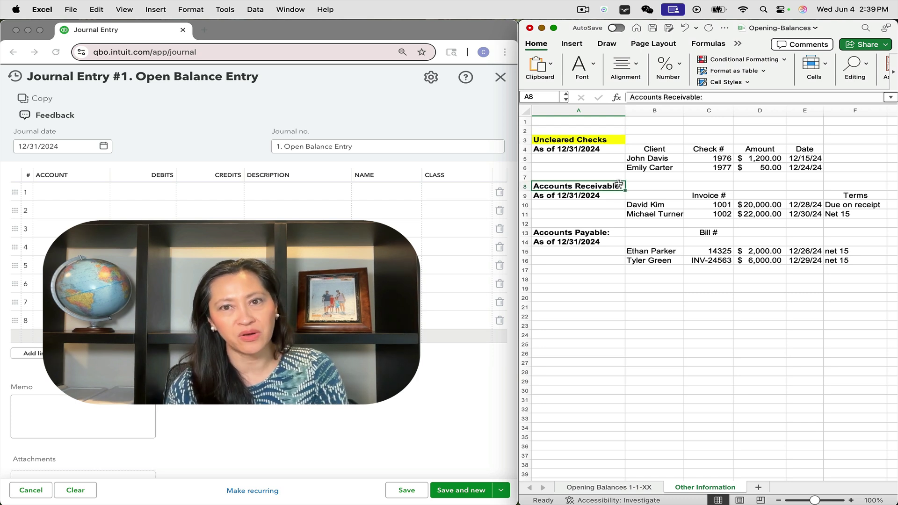
pyautogui.click(701, 204)
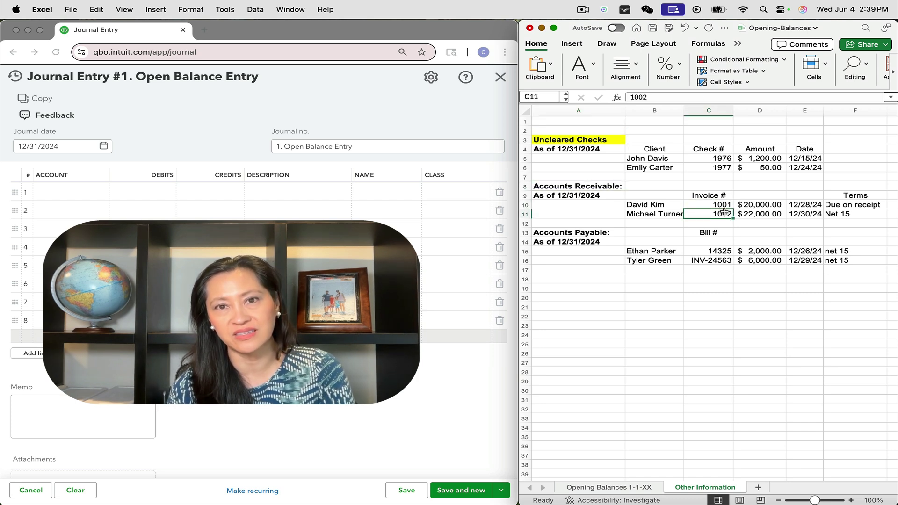
pyautogui.click(755, 205)
pyautogui.click(776, 217)
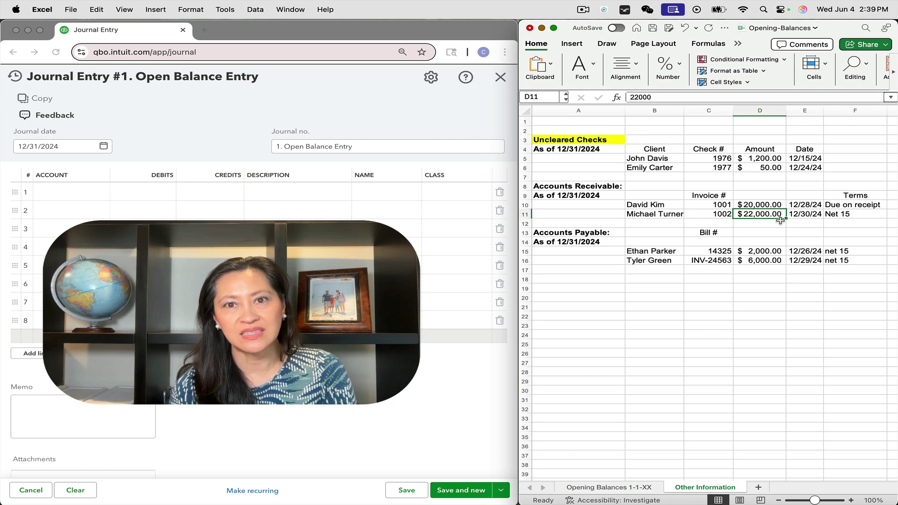
pyautogui.click(587, 487)
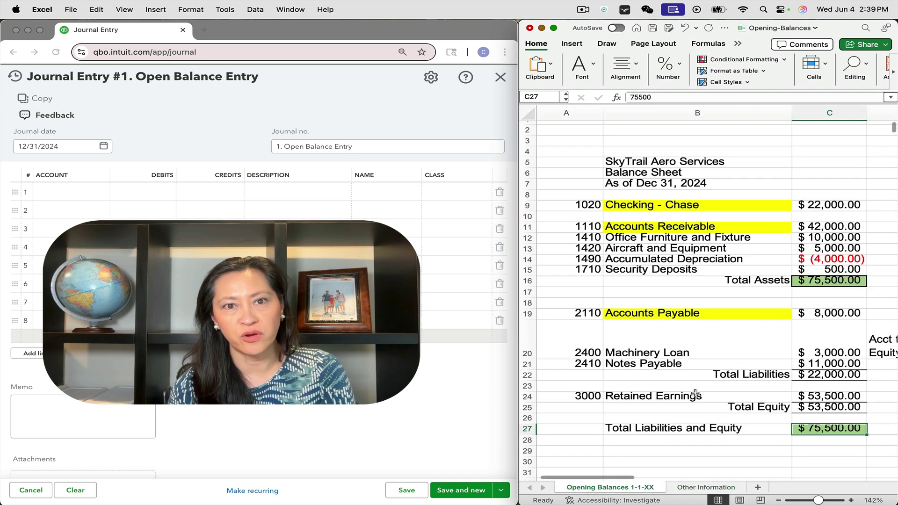
pyautogui.click(825, 231)
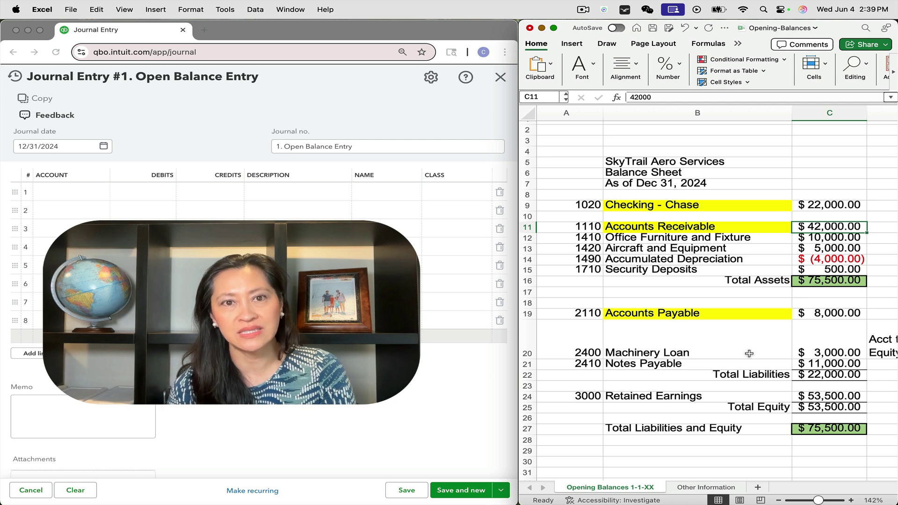
# Check the 2,000 and 6,000 unpaid bills against the 8,000 Accounts Payable balance
pyautogui.click(695, 487)
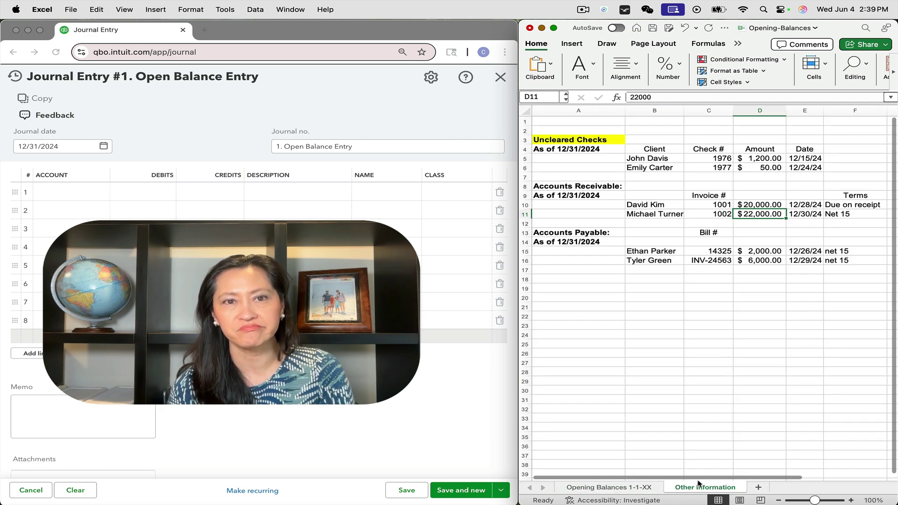
pyautogui.click(574, 234)
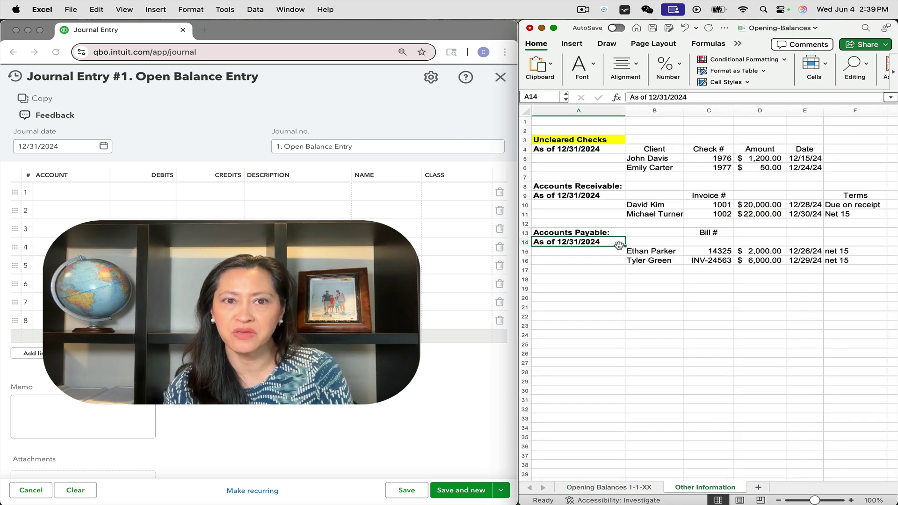
pyautogui.click(683, 252)
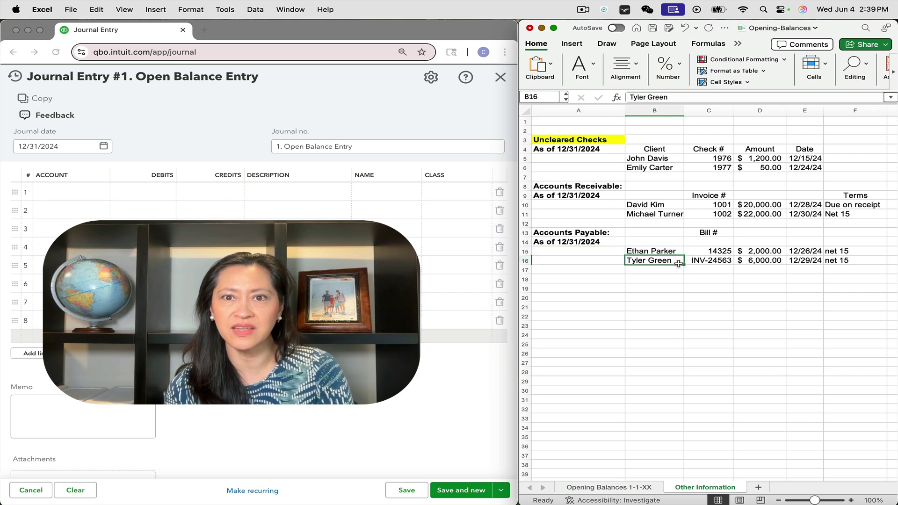
pyautogui.click(762, 255)
pyautogui.click(784, 265)
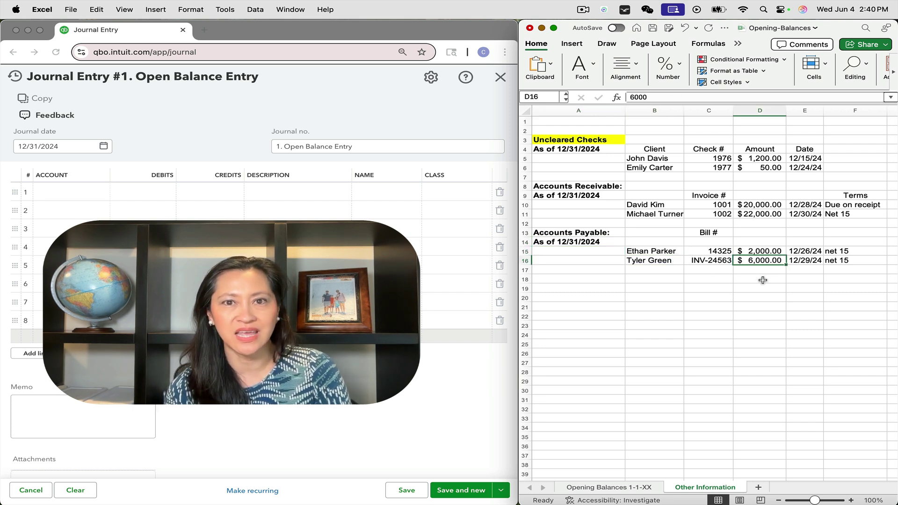
pyautogui.click(617, 487)
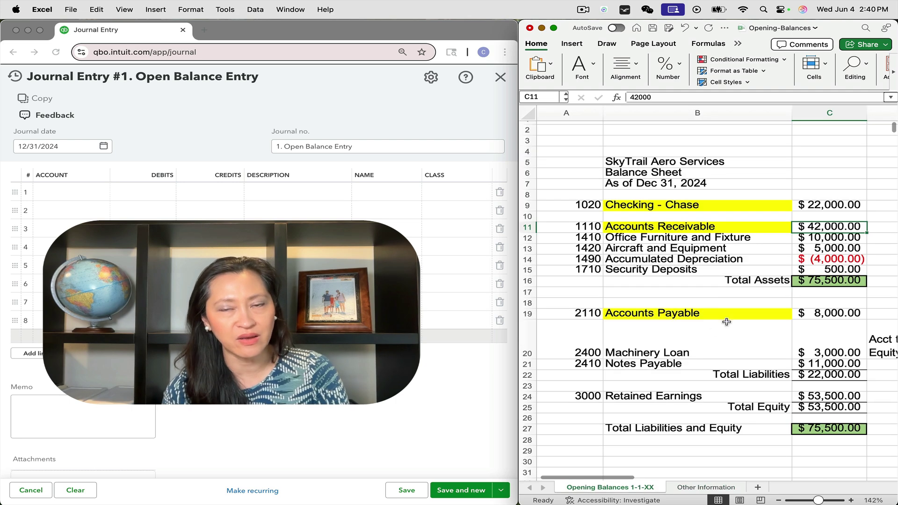
pyautogui.click(845, 314)
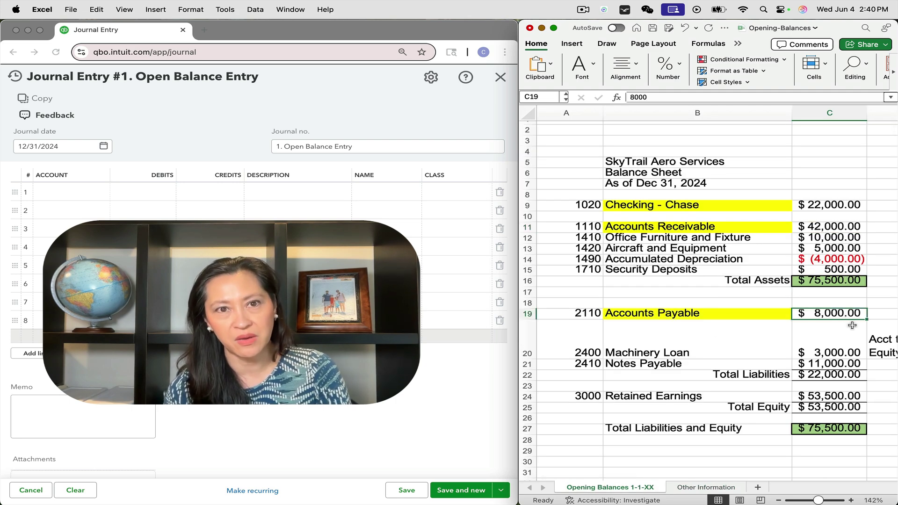
# Switch back to the Other Information sheet in Excel
pyautogui.click(681, 487)
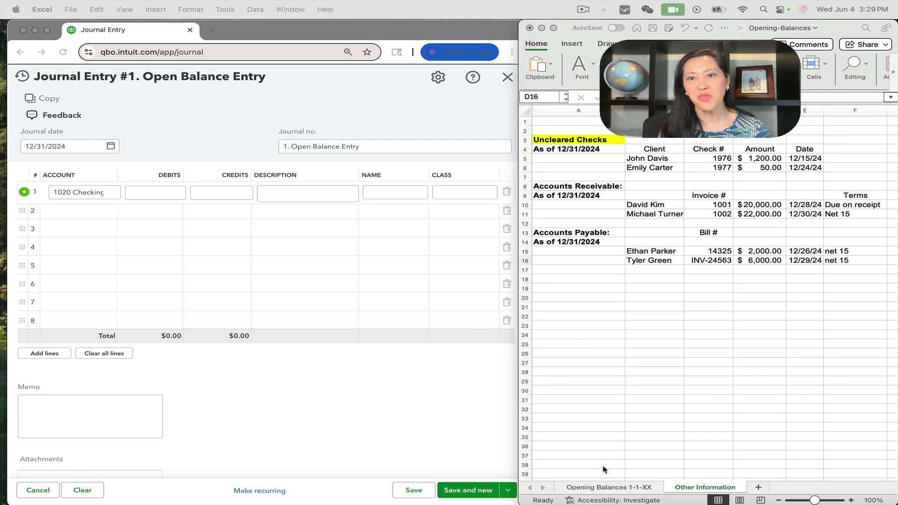
# Check the Checking - Chase balance and keep 1020 Checking - Chase on journal line 1
pyautogui.click(605, 487)
pyautogui.click(608, 488)
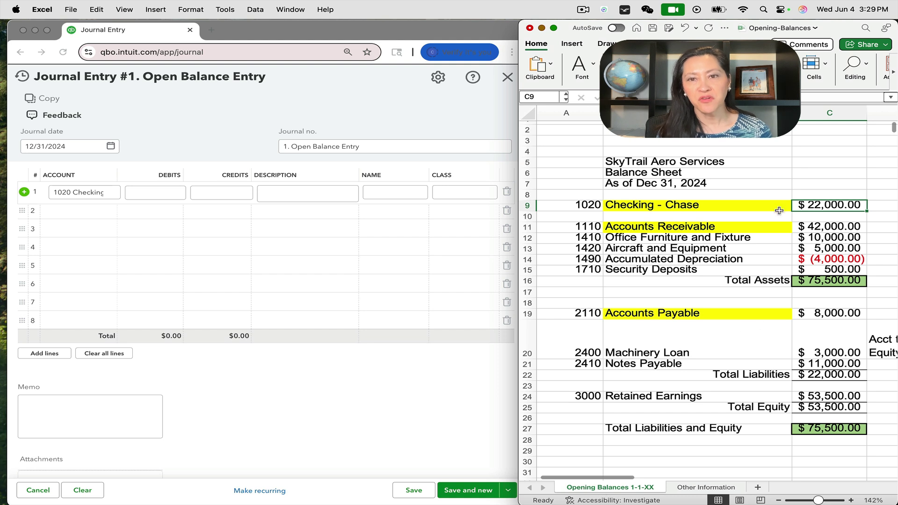
pyautogui.click(96, 193)
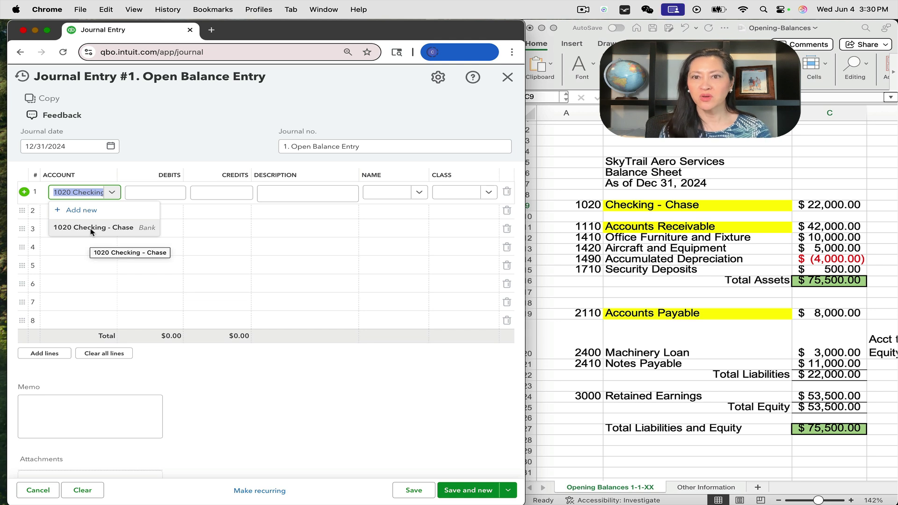
pyautogui.click(92, 229)
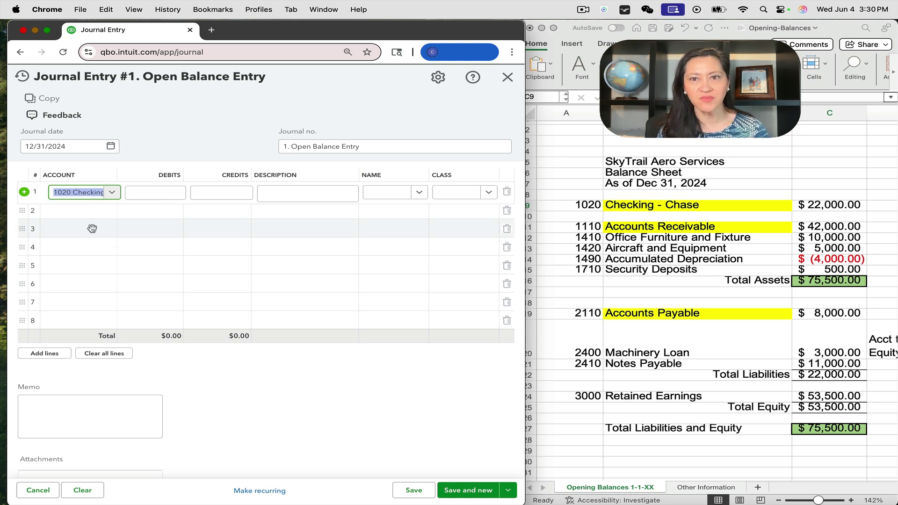
# Launch Calculator and move it over the journal lines
pyautogui.press('super+space')
pyautogui.write('cal')
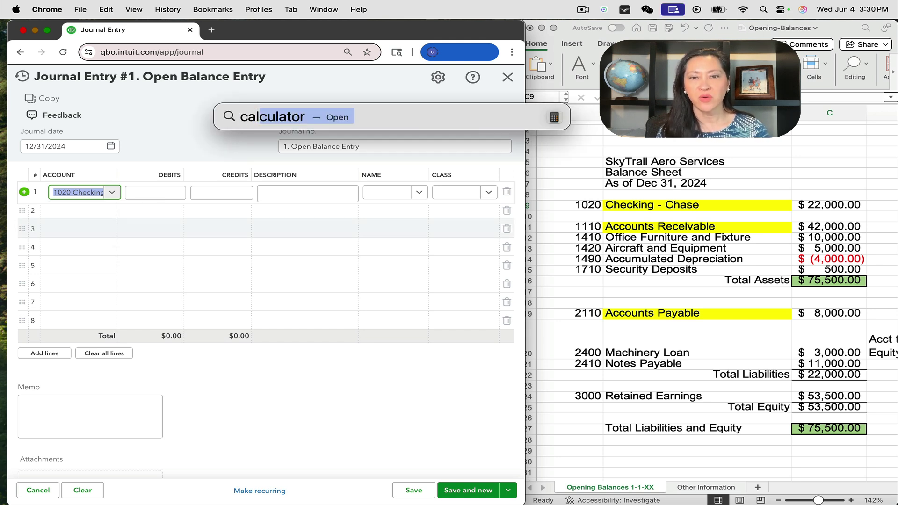
pyautogui.press('Return')
pyautogui.moveTo(793, 308); pyautogui.dragTo(381, 271)
# Look up the two uncleared check amounts, 1,200 and 50, on Other Information
pyautogui.click(696, 489)
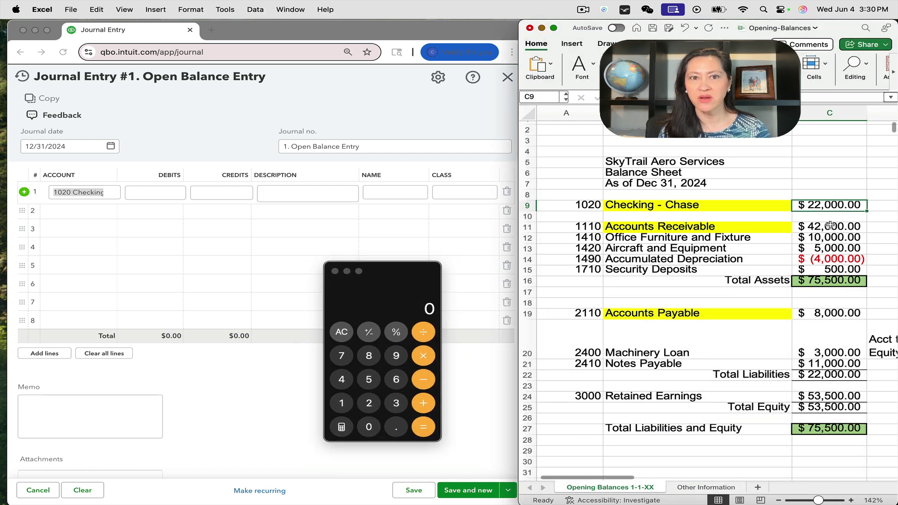
pyautogui.click(697, 486)
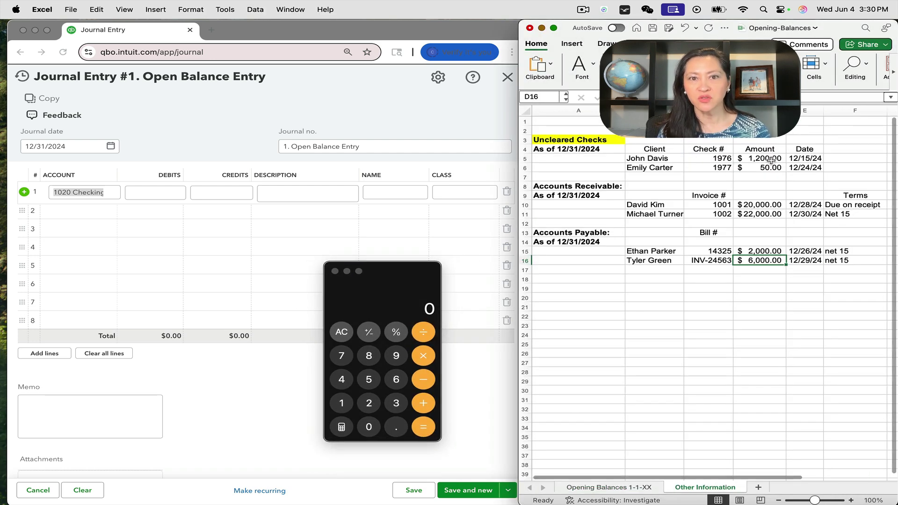
pyautogui.moveTo(770, 159); pyautogui.dragTo(771, 168)
pyautogui.click(771, 168)
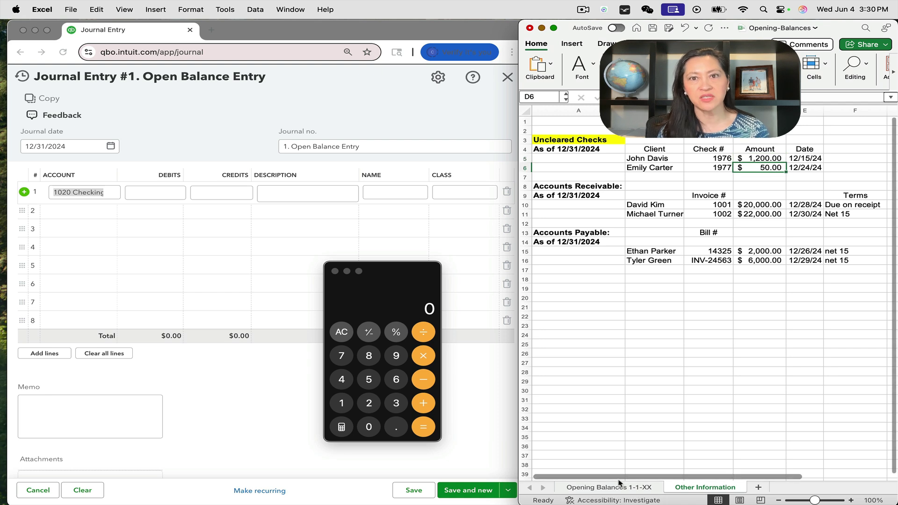
# Total 22,000 + 1,200 + 50 in Calculator to get 23,250
pyautogui.click(368, 403)
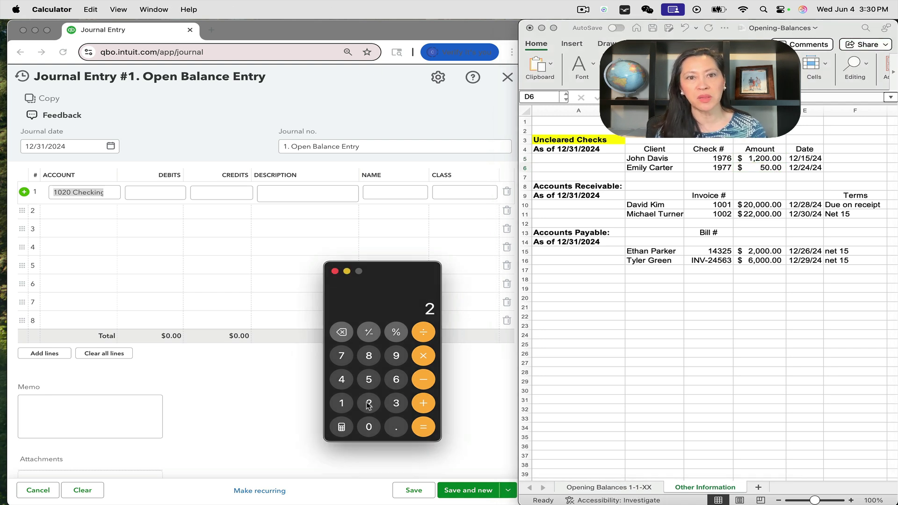
pyautogui.write('2000+')
pyautogui.click(340, 403)
pyautogui.click(369, 403)
pyautogui.doubleClick(368, 426)
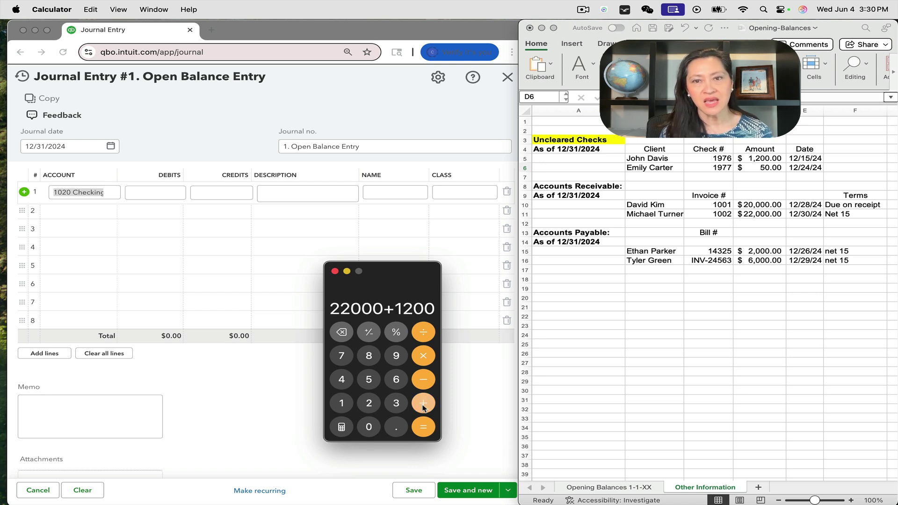
pyautogui.click(423, 405)
pyautogui.click(369, 379)
pyautogui.click(369, 427)
pyautogui.click(423, 427)
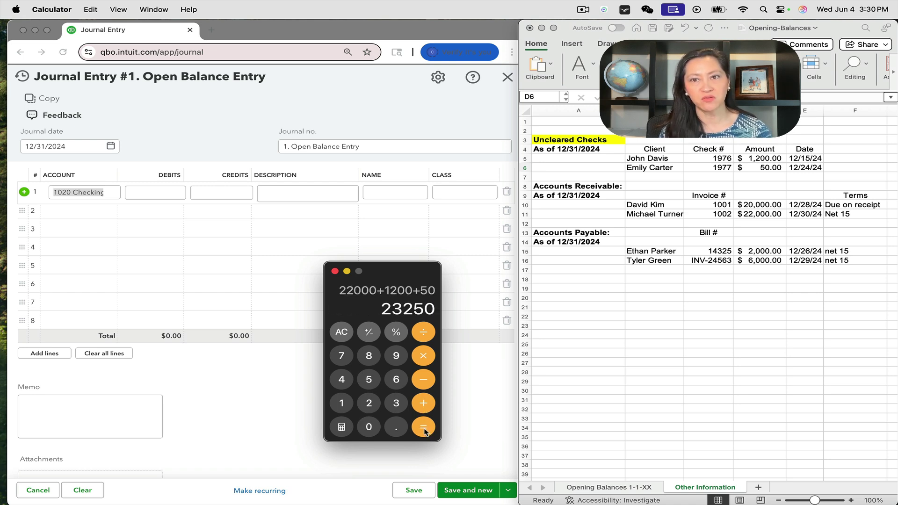
# Confirm the Checking - Chase amount in cell C9 and move Calculator off the journal form
pyautogui.moveTo(390, 267); pyautogui.dragTo(450, 262)
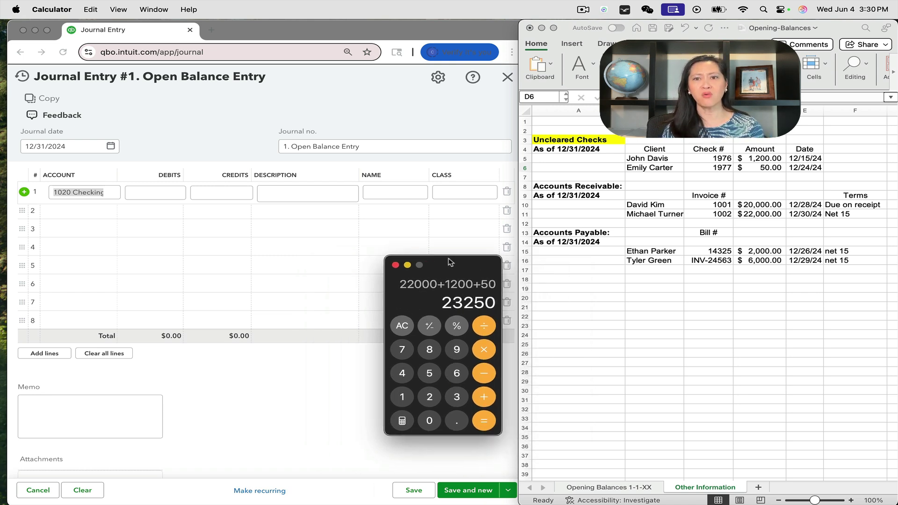
pyautogui.click(611, 489)
pyautogui.click(598, 489)
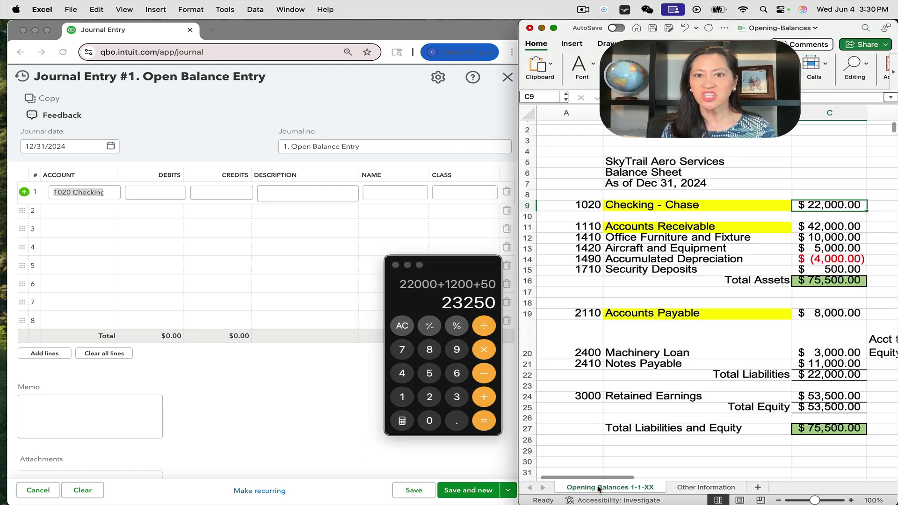
pyautogui.moveTo(463, 266); pyautogui.dragTo(728, 290)
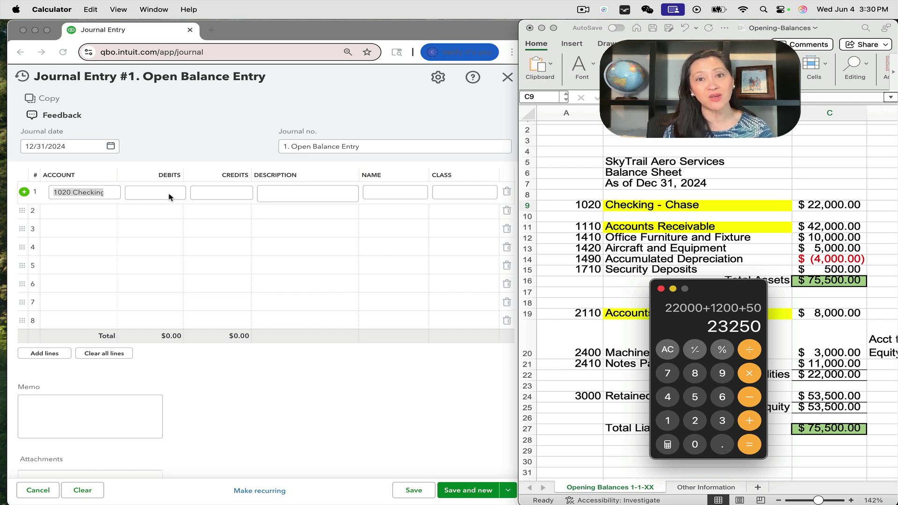
# Debit line 1 23,250 with description 'Opening balances as of 1/1/2025'
pyautogui.click(169, 195)
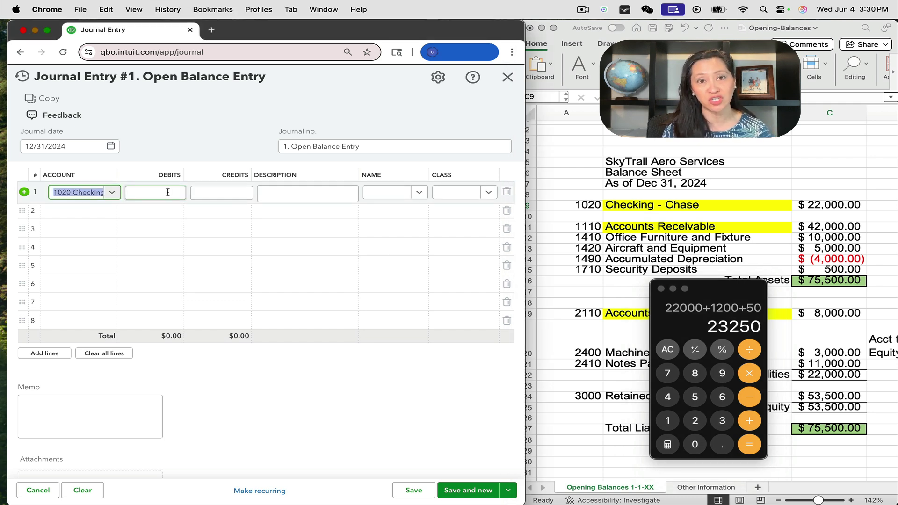
pyautogui.click(168, 193)
pyautogui.write('23')
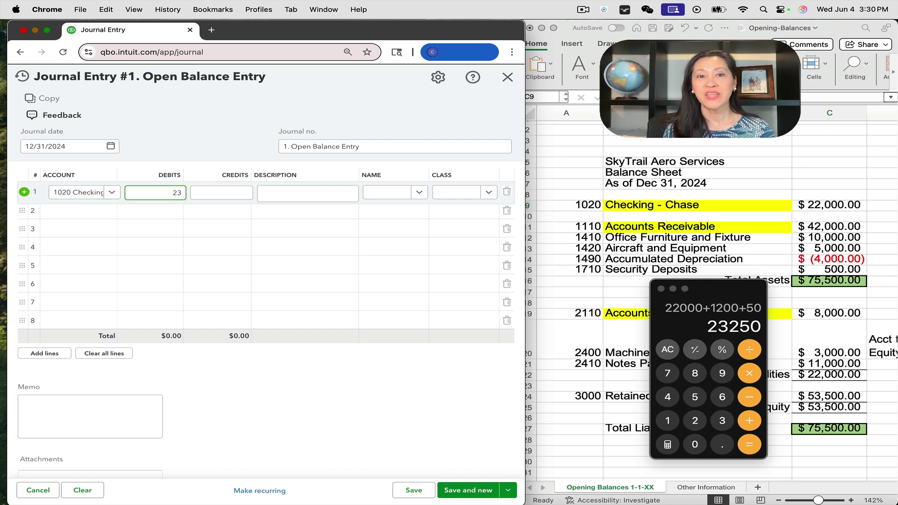
pyautogui.write('250')
pyautogui.press('Tab')
pyautogui.click(298, 195)
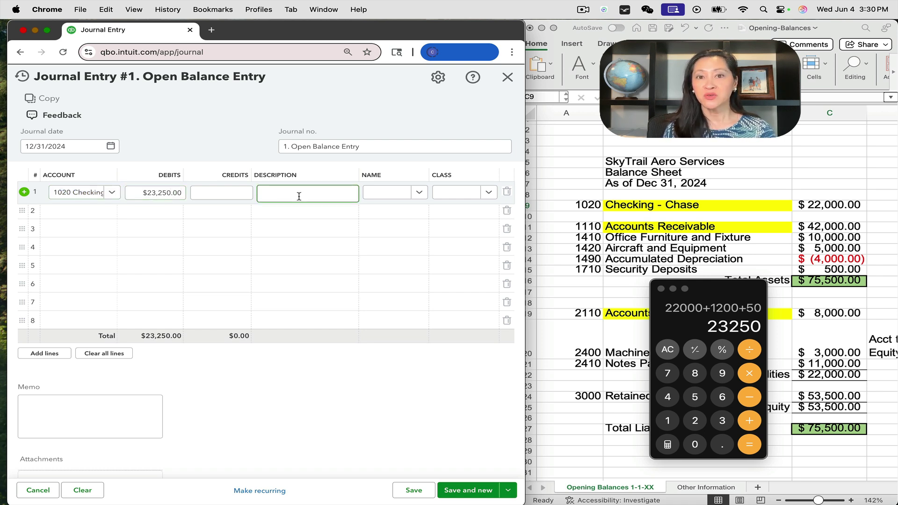
pyautogui.write('Opening b')
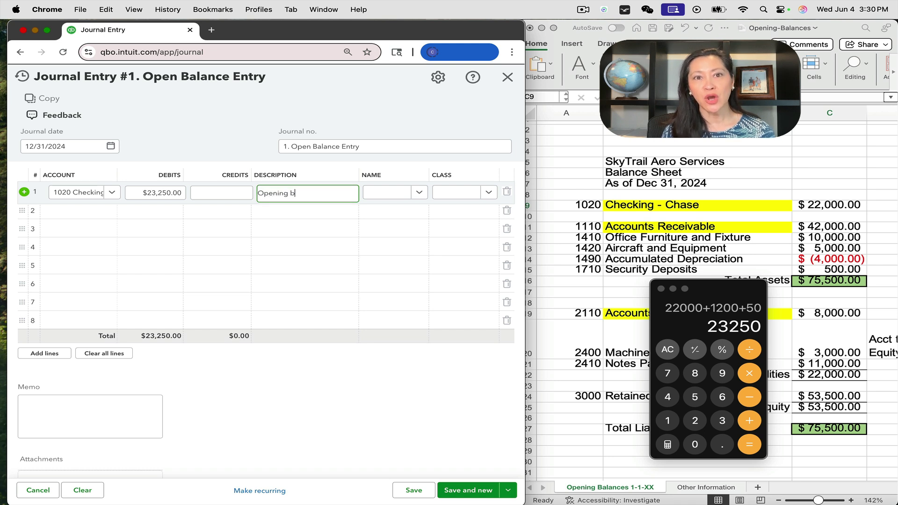
pyautogui.write('alances as of 1/1/')
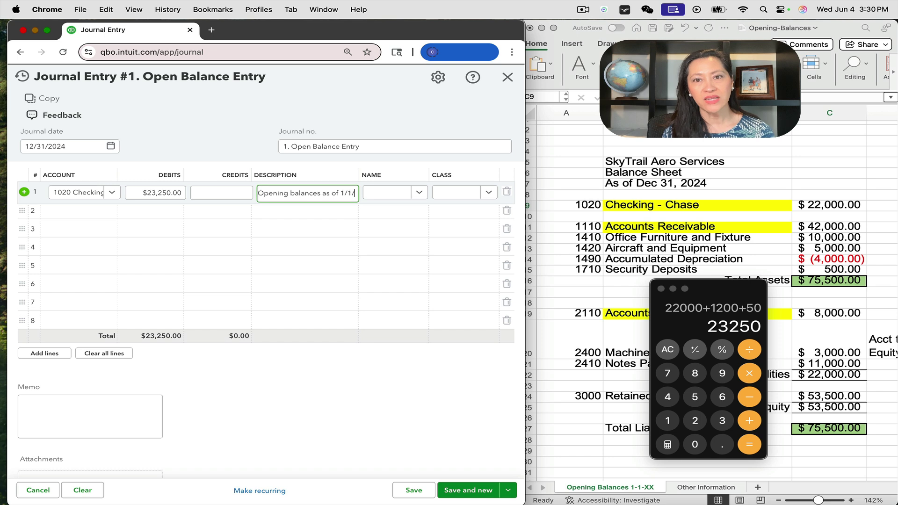
pyautogui.write('2025')
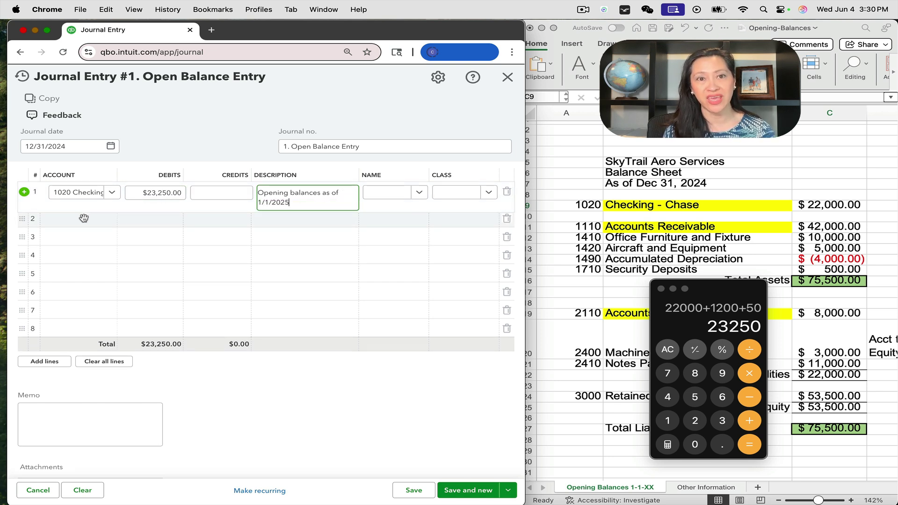
pyautogui.click(82, 217)
# Look up the Accounts Receivable and Office Furniture & Fixtures amounts in the Excel sheet
pyautogui.click(609, 226)
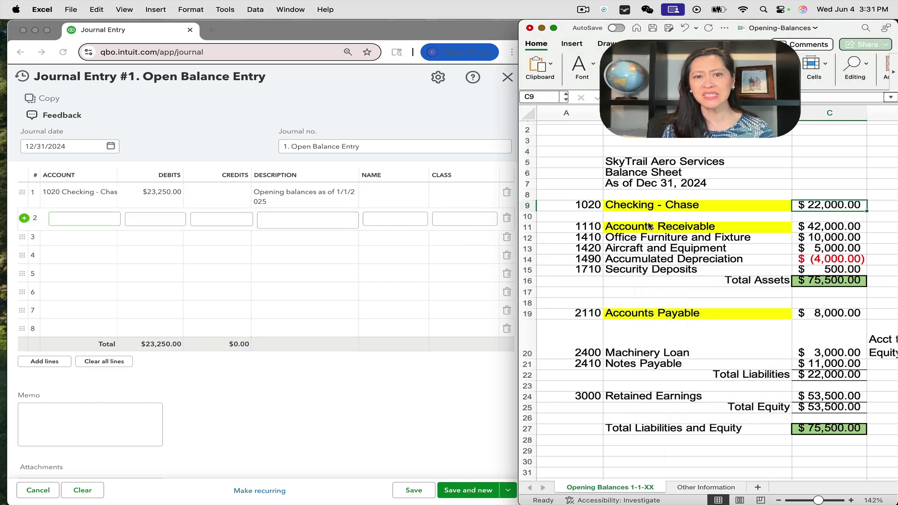
pyautogui.click(816, 229)
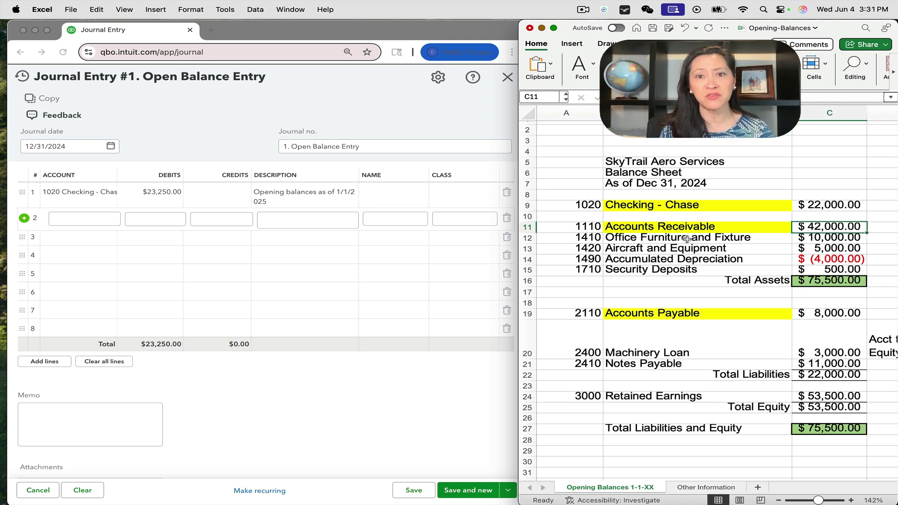
pyautogui.click(820, 240)
# Set line 2 to 1410 Office Furniture & Fixtures with a 10,000 debit
pyautogui.click(83, 220)
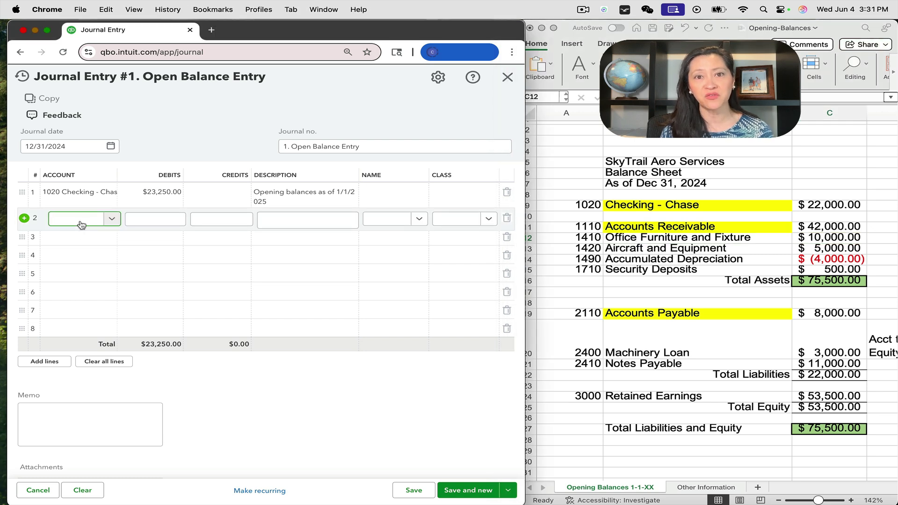
pyautogui.write('furn')
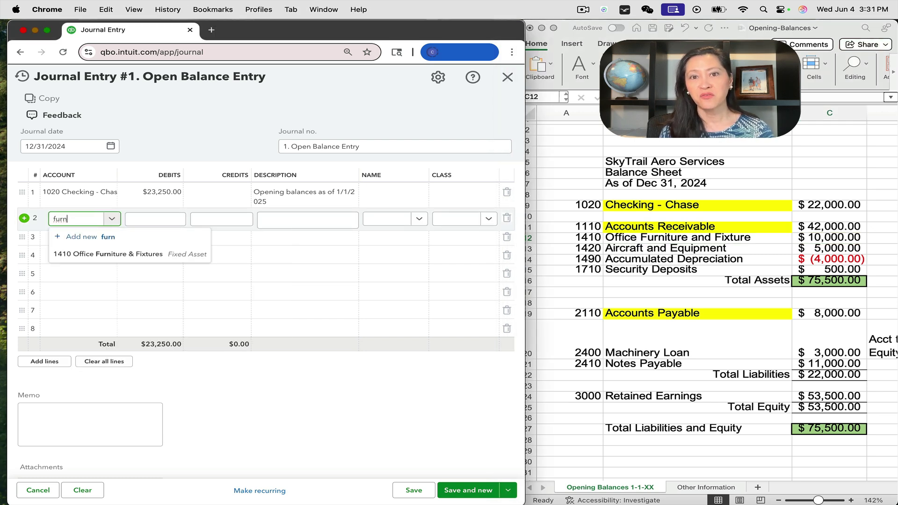
pyautogui.click(92, 254)
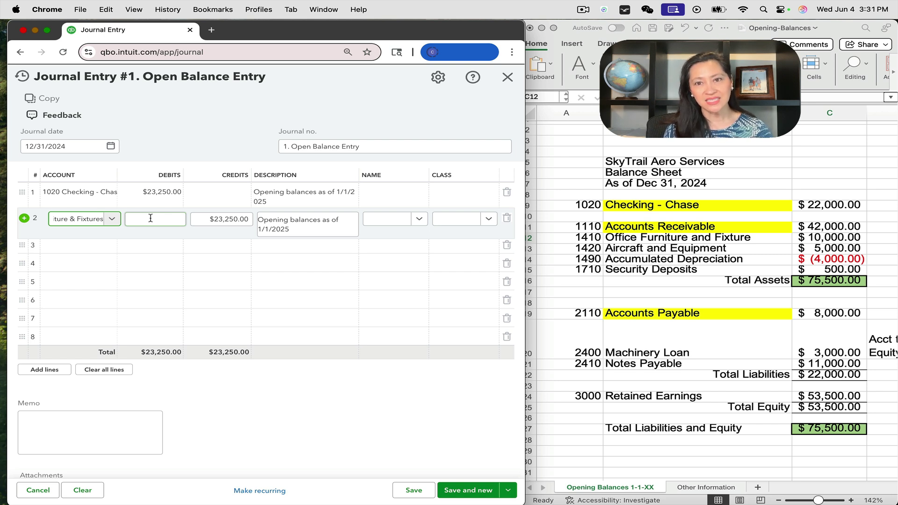
pyautogui.click(150, 218)
pyautogui.write('10000')
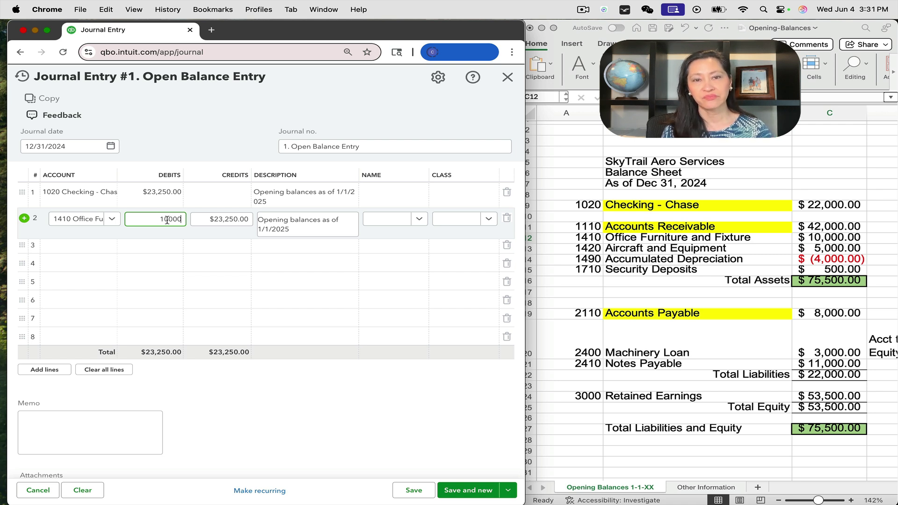
pyautogui.click(205, 199)
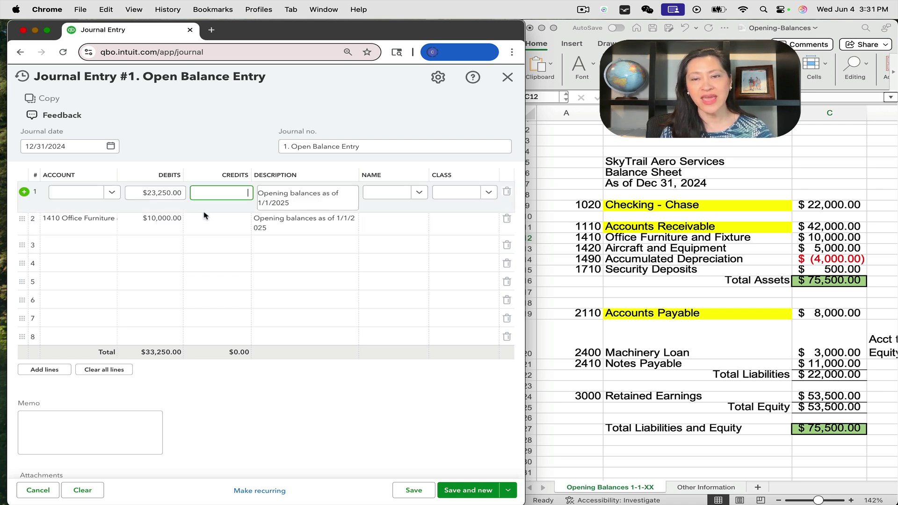
pyautogui.click(229, 226)
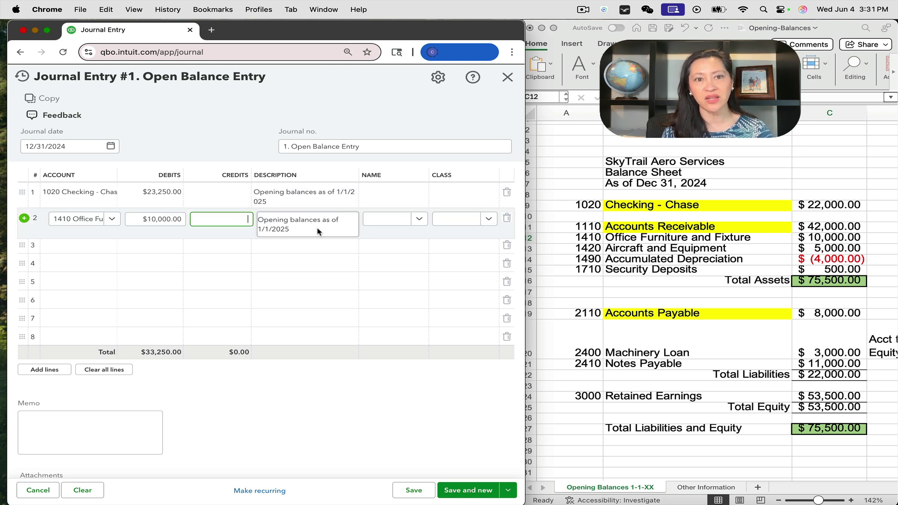
# Add journal line 3 debiting 1420 Aircraft & Equipment 5,000
pyautogui.click(87, 252)
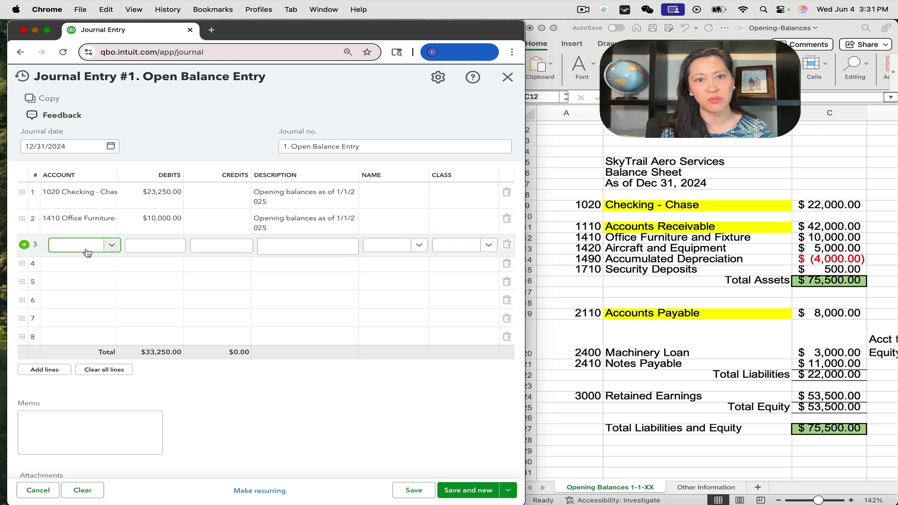
pyautogui.write('Aircraft')
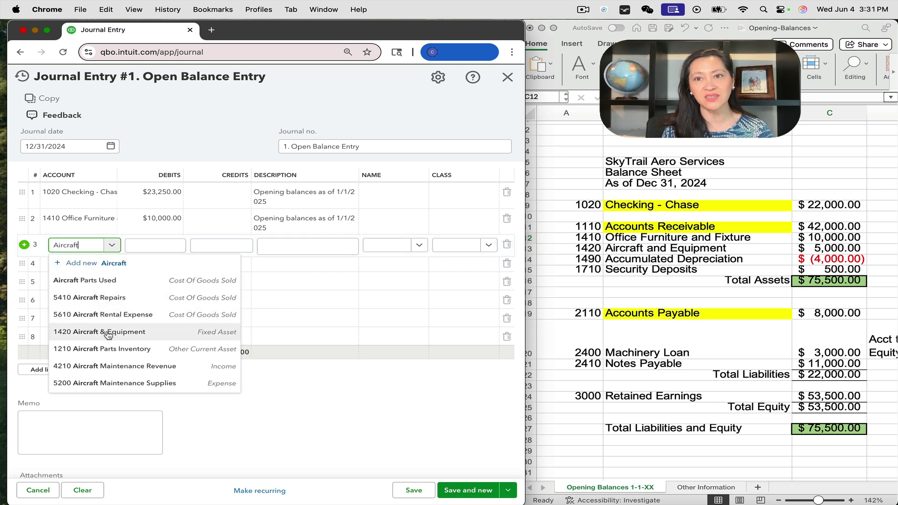
pyautogui.click(140, 331)
pyautogui.click(152, 246)
pyautogui.write('5000')
# Add line 4 crediting 1490 Accumulated Depreciation 4,000
pyautogui.click(89, 271)
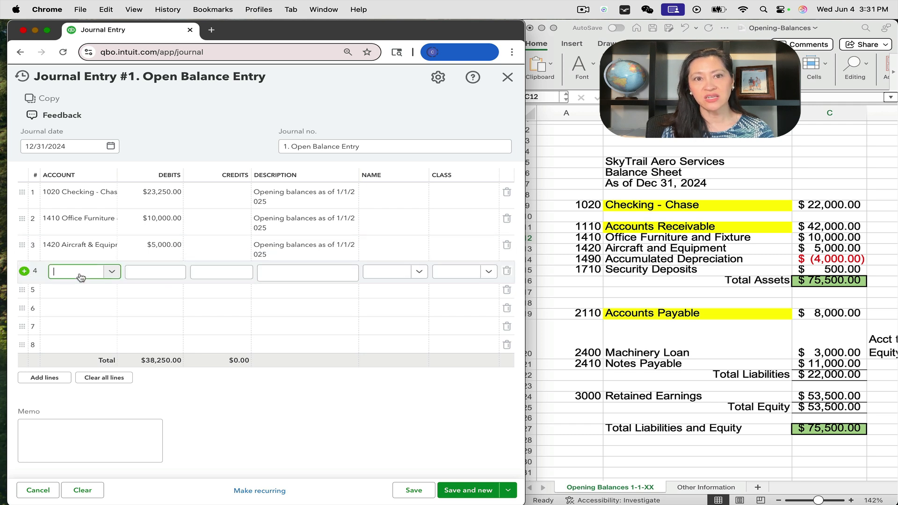
pyautogui.write('accu')
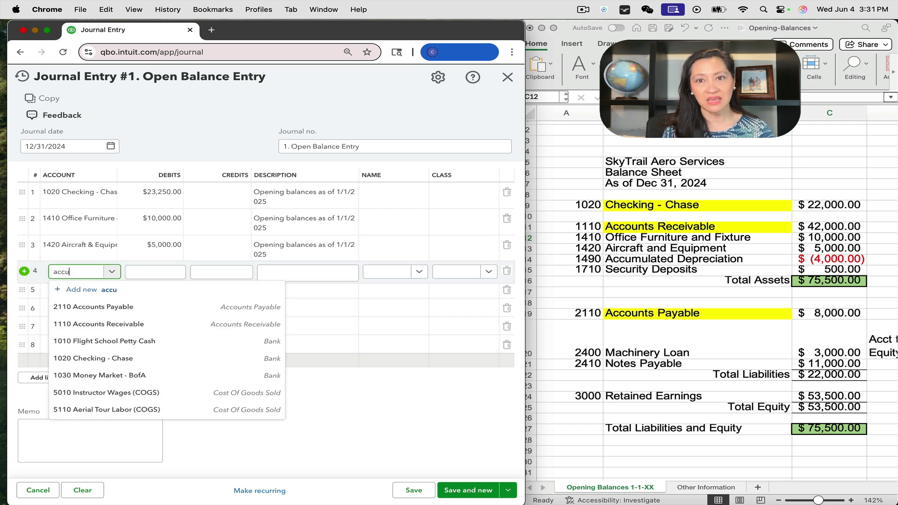
pyautogui.write('m')
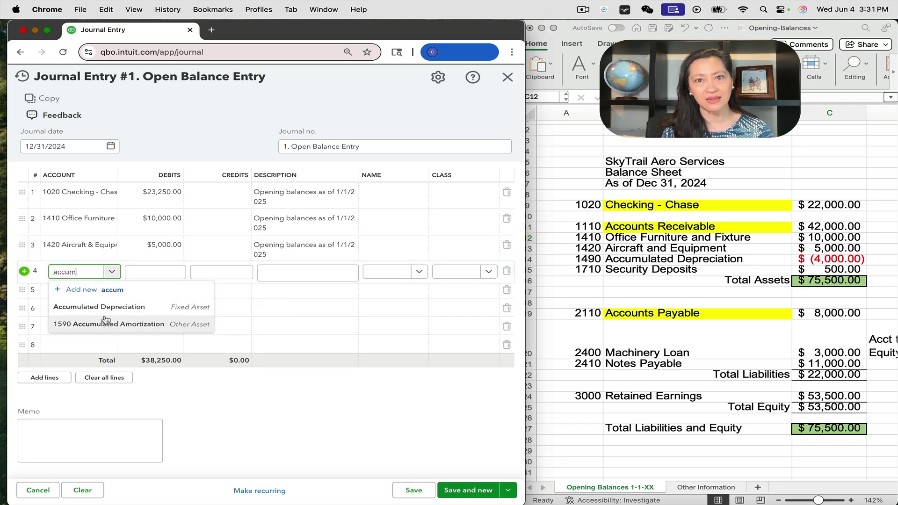
pyautogui.click(106, 309)
pyautogui.click(210, 271)
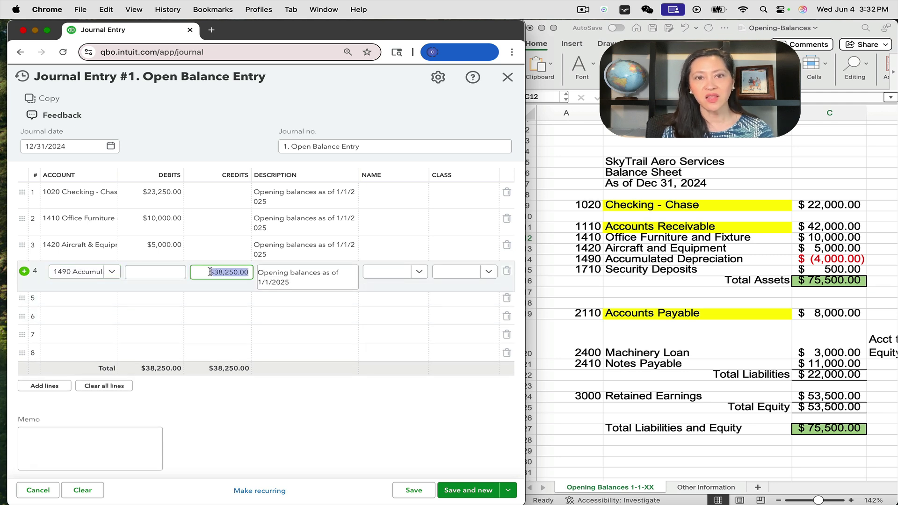
pyautogui.write('4000')
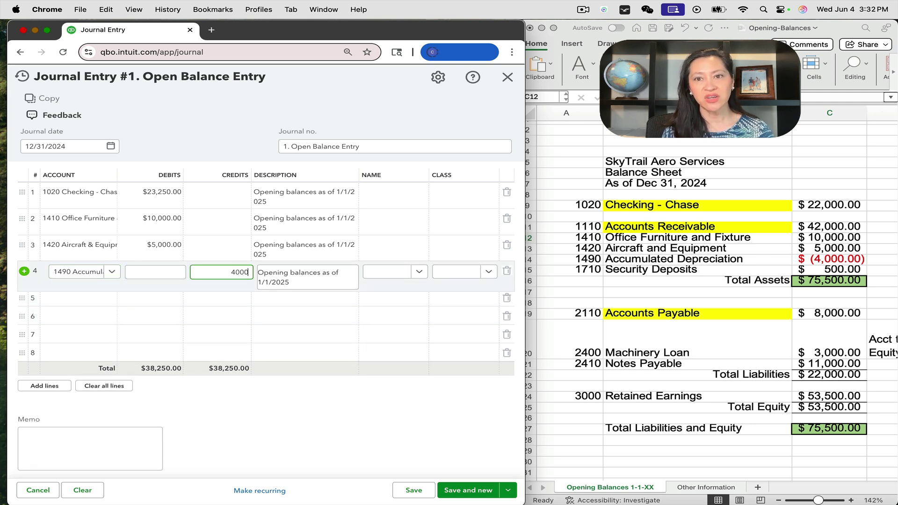
# Add line 5 with account 1710 Security Deposits and start its 500 debit
pyautogui.click(80, 298)
pyautogui.write('secur')
pyautogui.press('BackSpace')
pyautogui.press('BackSpace')
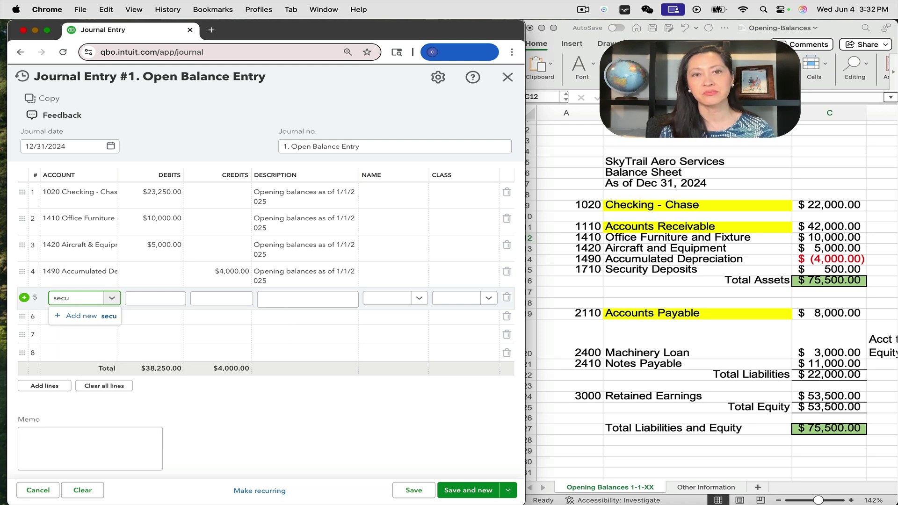
pyautogui.click(83, 333)
pyautogui.click(171, 299)
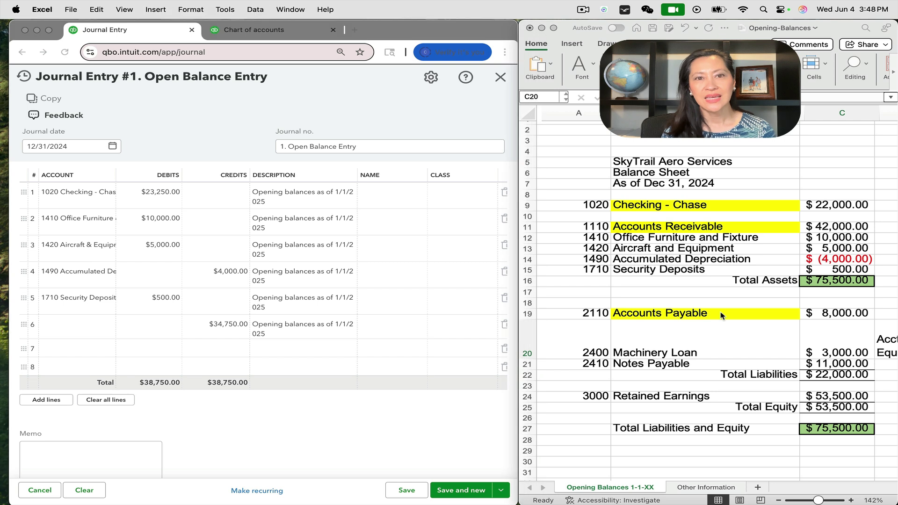
# Check the Machinery Loan row in Excel, then create account 2400 'Machinery Loan' from line 6
pyautogui.click(830, 313)
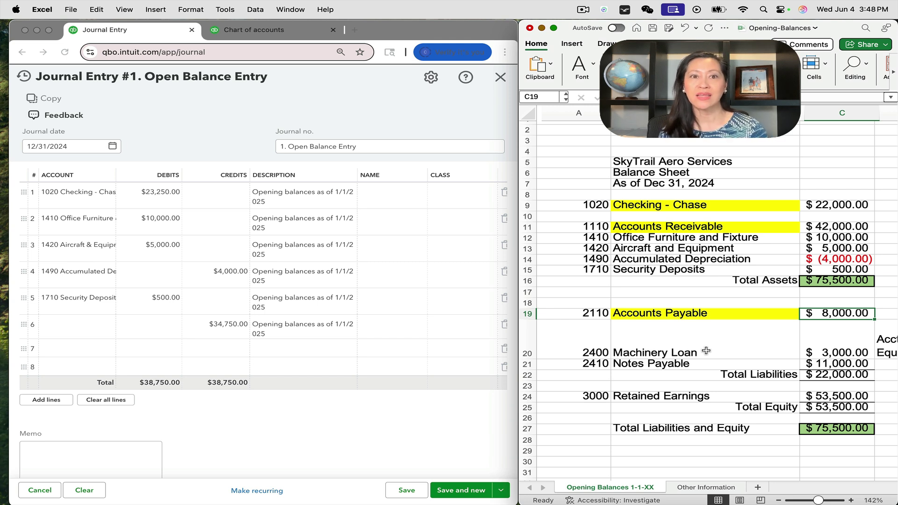
pyautogui.click(705, 351)
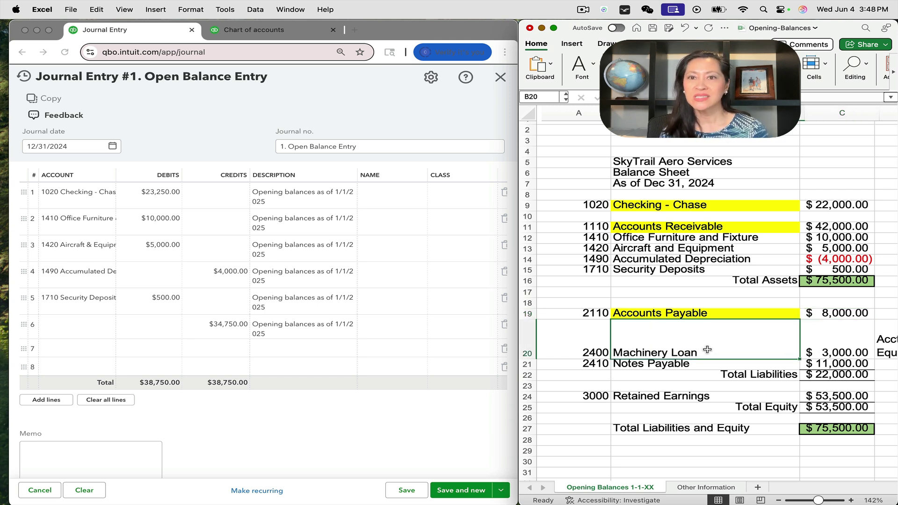
pyautogui.click(92, 330)
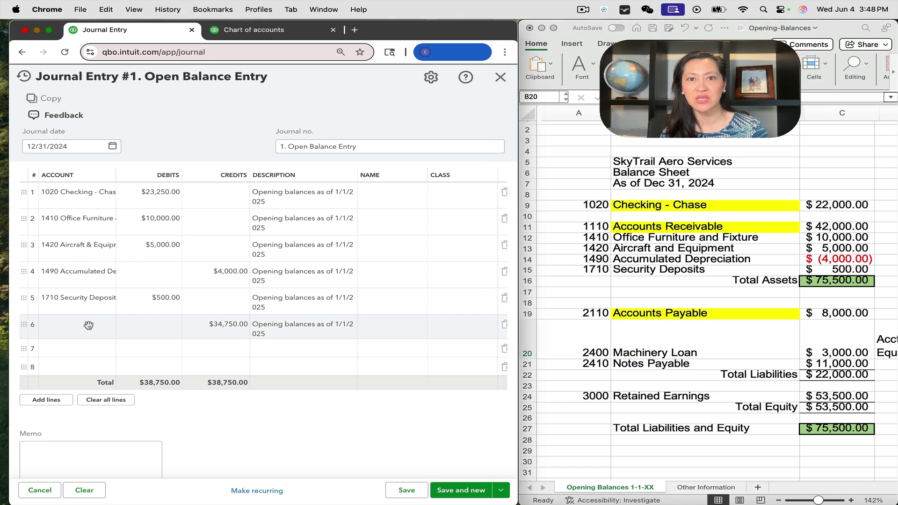
pyautogui.write('M')
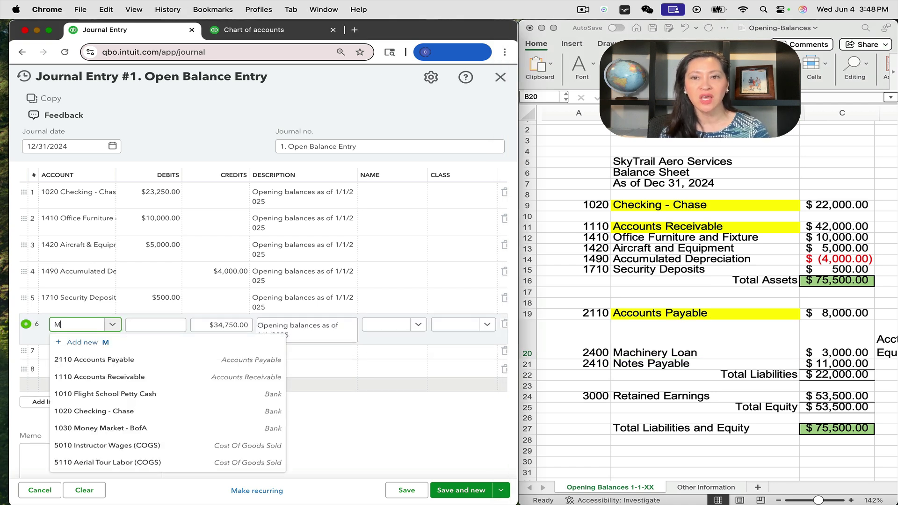
pyautogui.write('achinery')
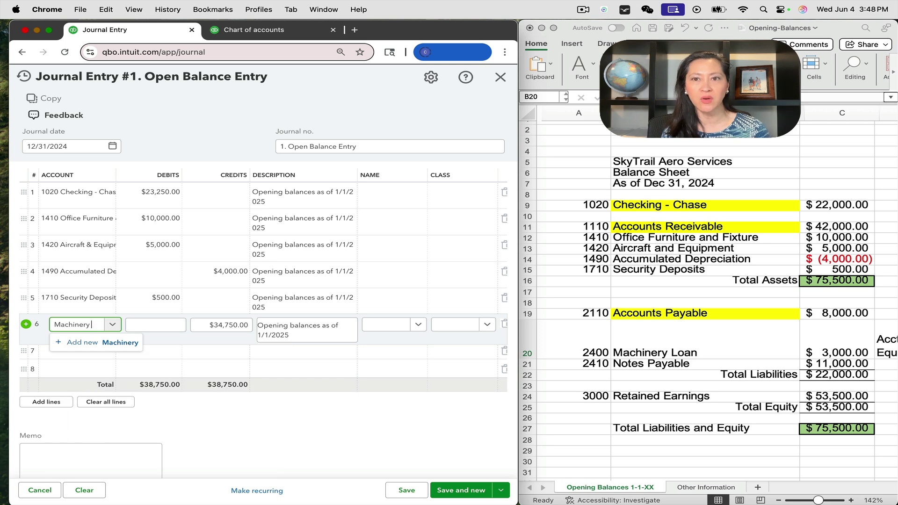
pyautogui.write('Loan')
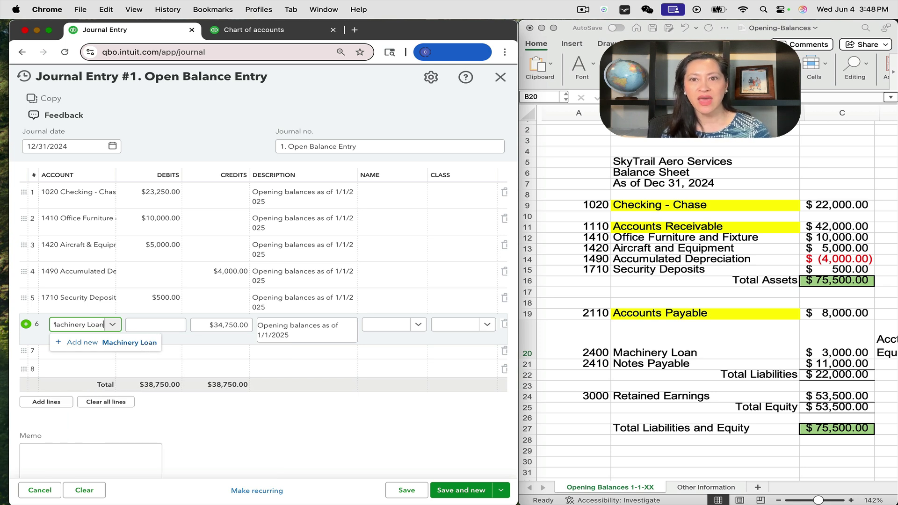
pyautogui.click(87, 348)
pyautogui.click(361, 121)
pyautogui.click(448, 121)
pyautogui.click(449, 121)
pyautogui.write('2400')
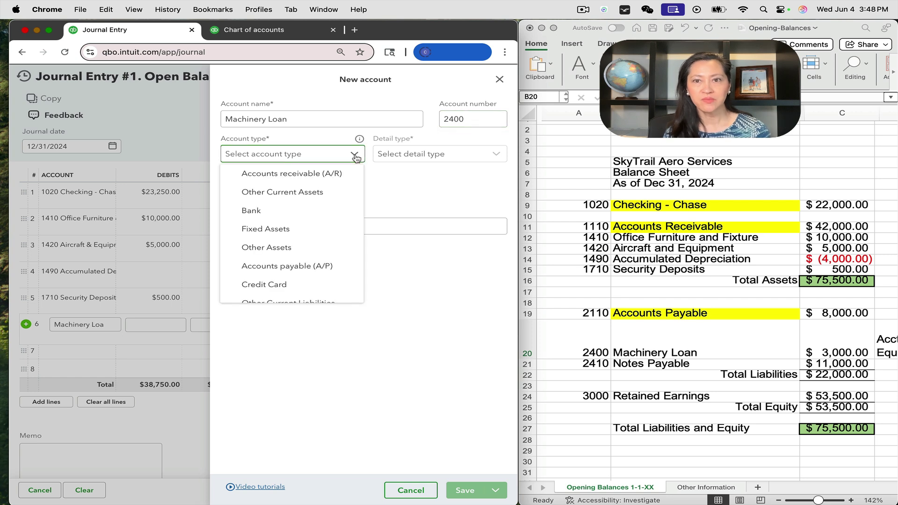
# Make it a Long Term Liabilities / Other Long Term Liabilities account, save it, and credit 3,000
pyautogui.click(355, 155)
pyautogui.scroll(-5, 280, 224)
pyautogui.scroll(1, 290, 206)
pyautogui.click(289, 202)
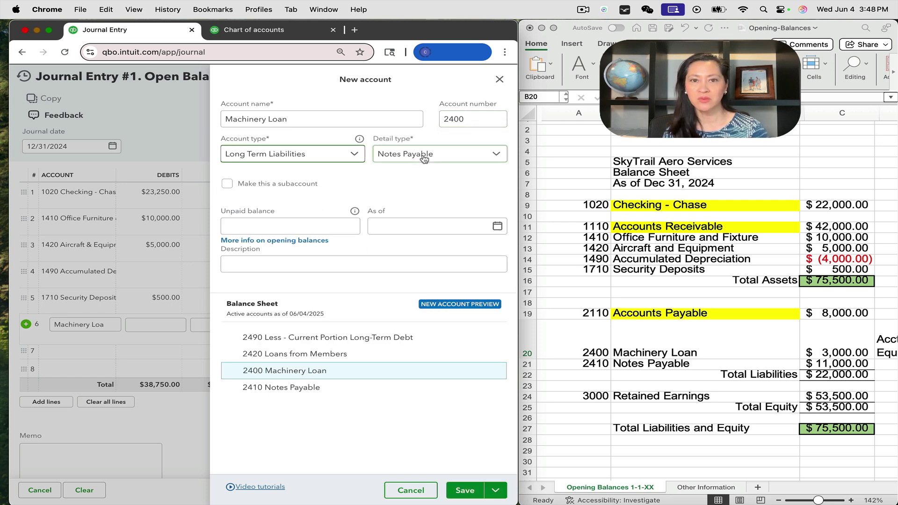
pyautogui.click(425, 154)
pyautogui.click(431, 192)
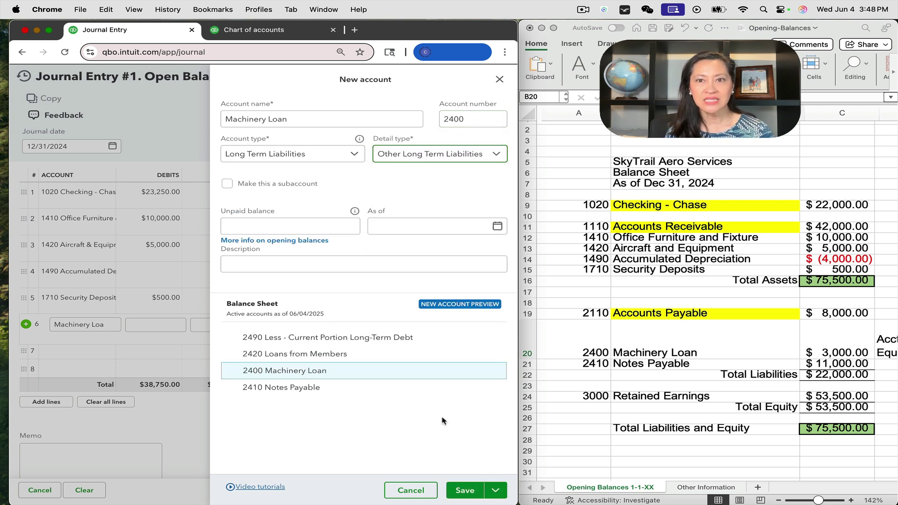
pyautogui.click(460, 490)
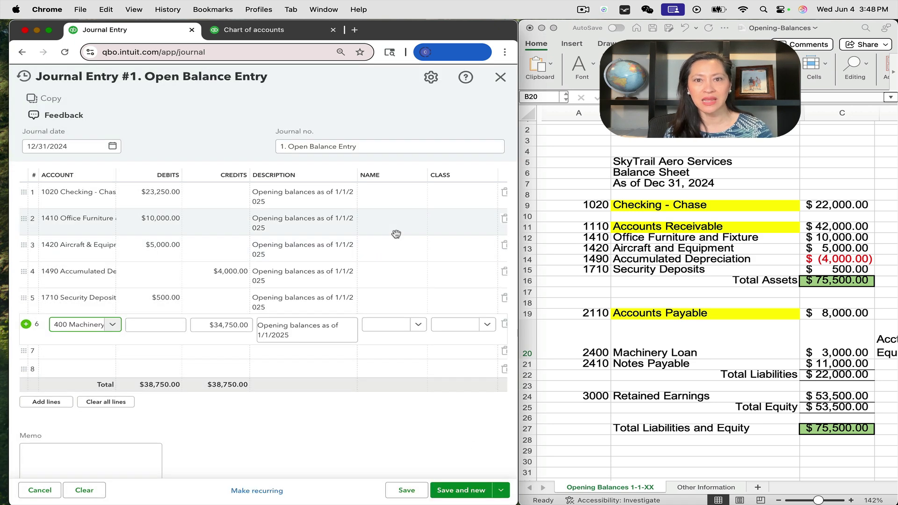
pyautogui.click(207, 326)
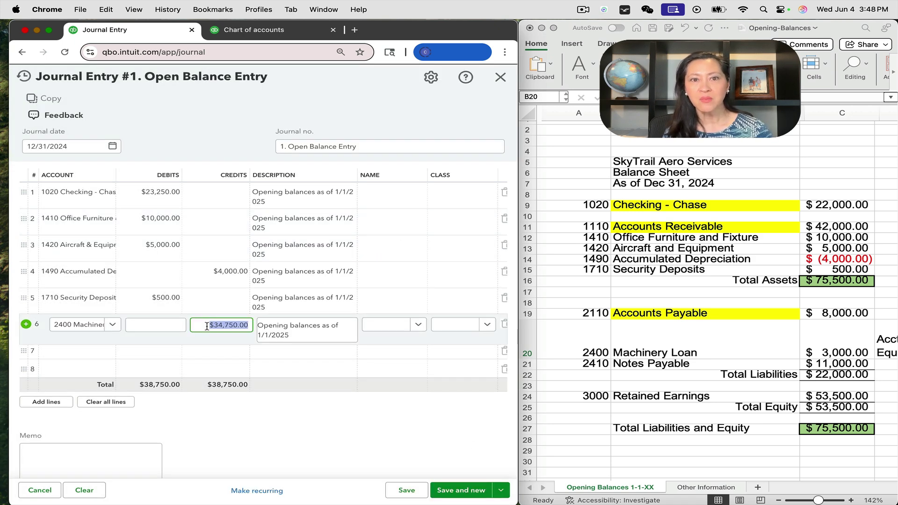
pyautogui.write('3000')
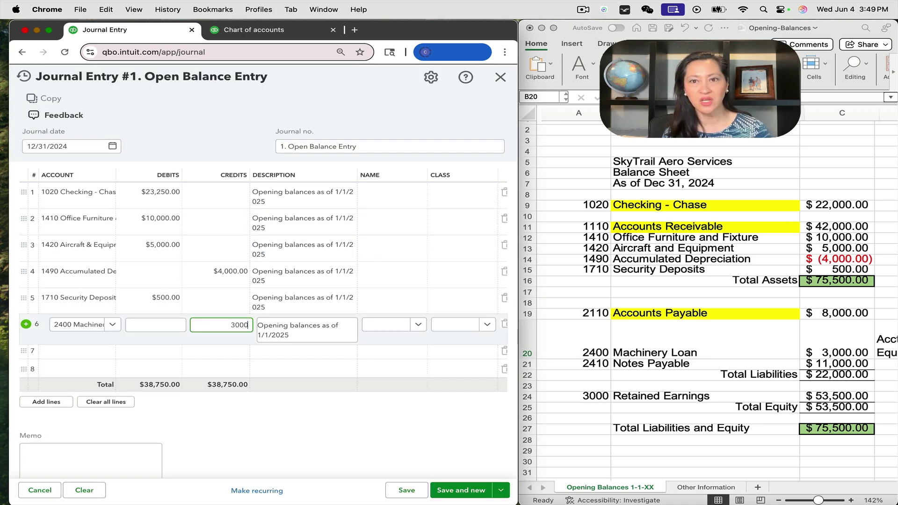
# Credit 2410 Notes Payable 11,000 on journal line 7
pyautogui.click(91, 354)
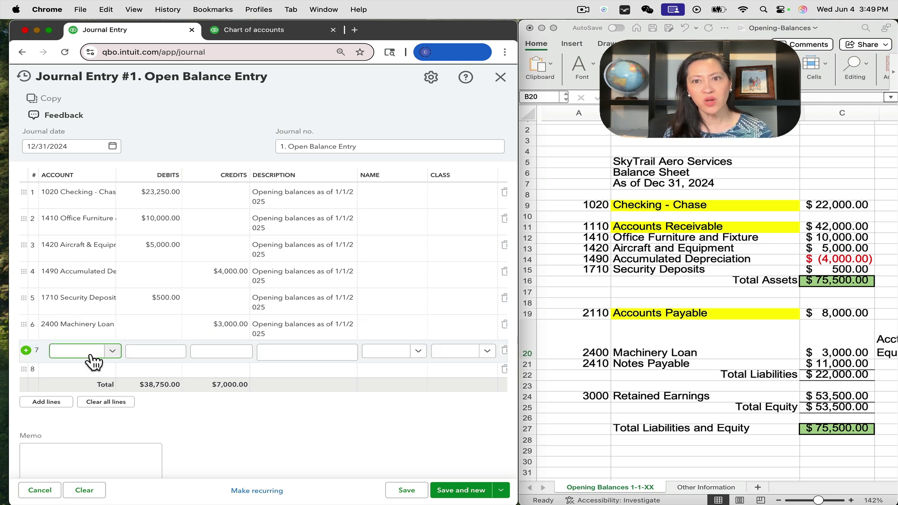
pyautogui.write('Note')
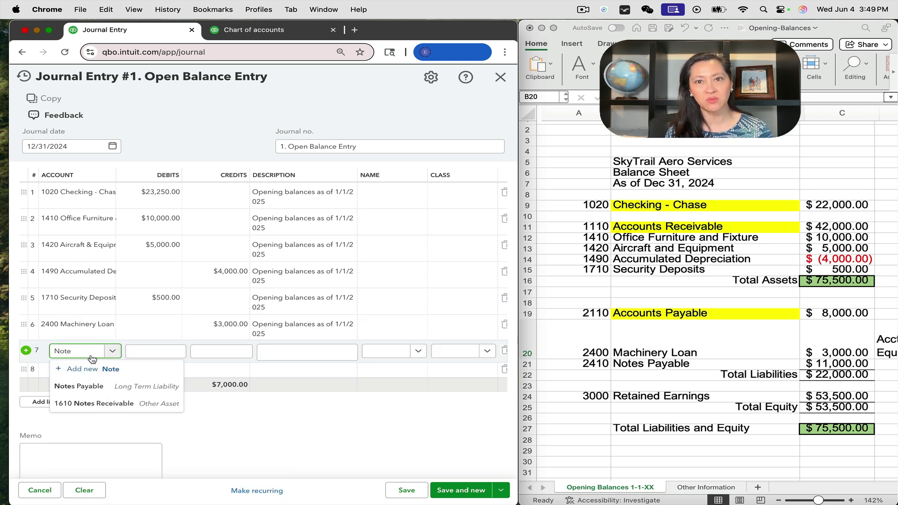
pyautogui.click(85, 387)
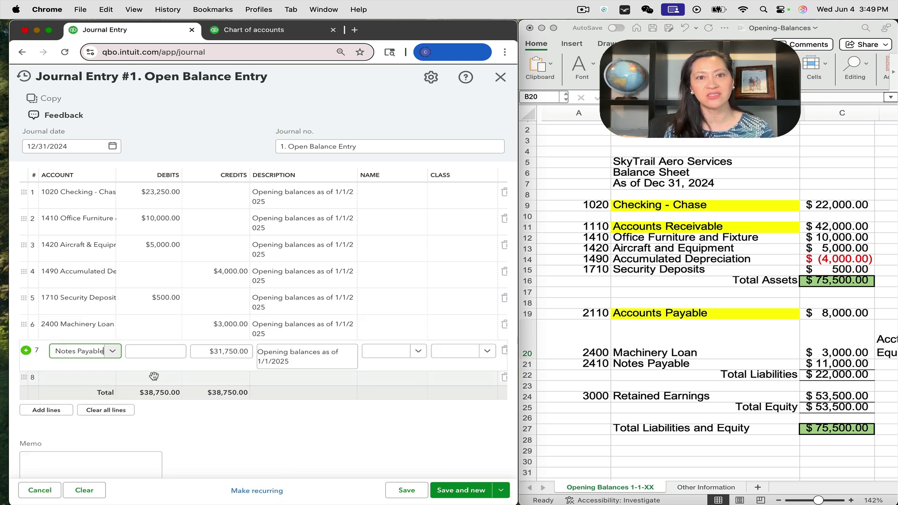
pyautogui.click(214, 352)
pyautogui.write('10')
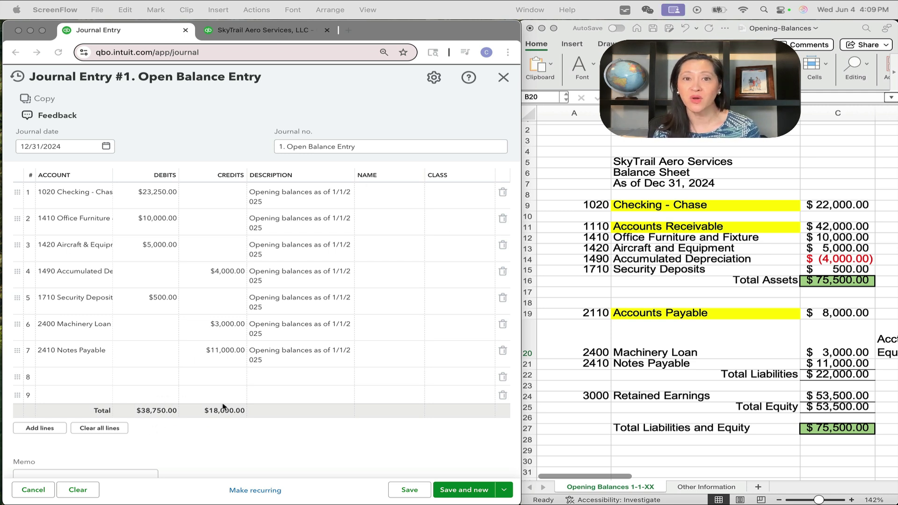
# Credit Retained Earnings 20,750 on line 8, balancing the entry at 38,750
pyautogui.click(76, 377)
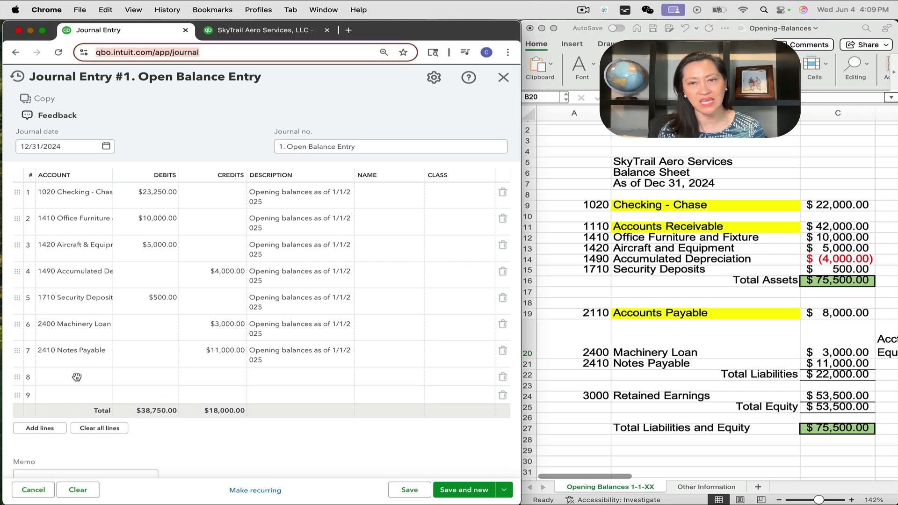
pyautogui.click(76, 377)
pyautogui.write('RE')
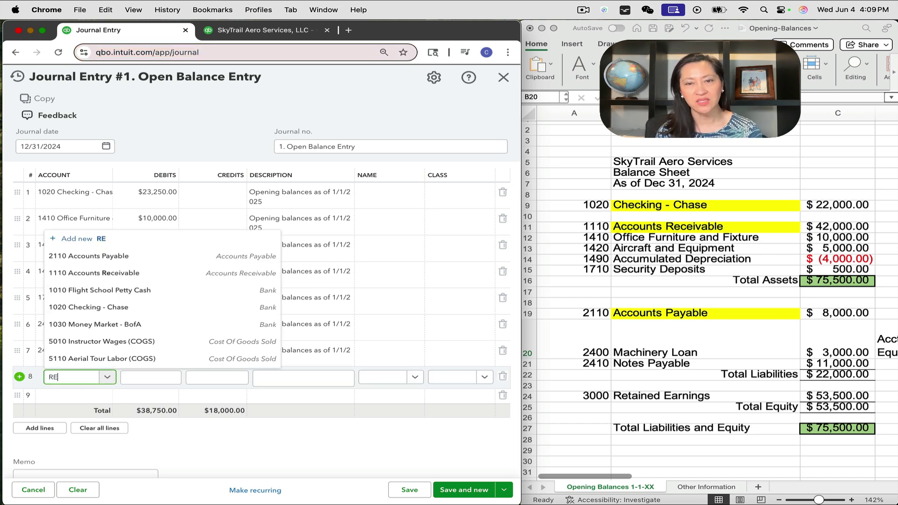
pyautogui.write('tai')
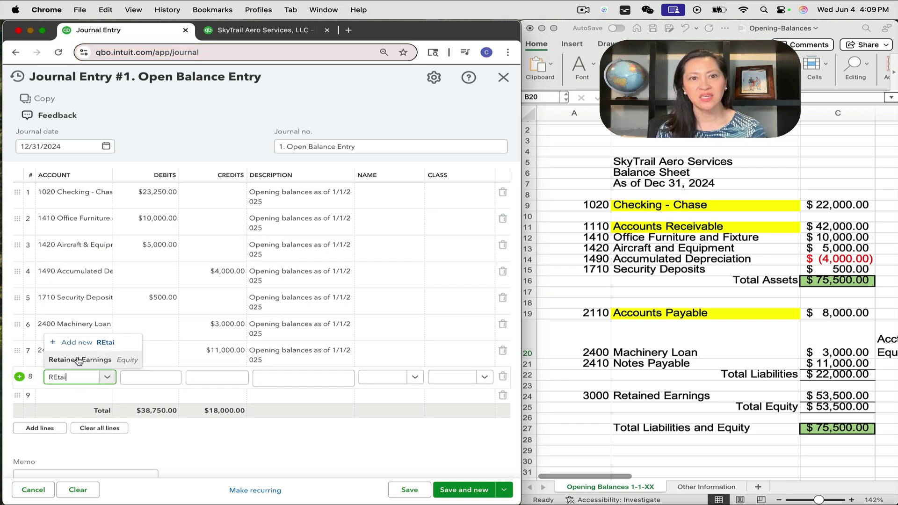
pyautogui.click(107, 360)
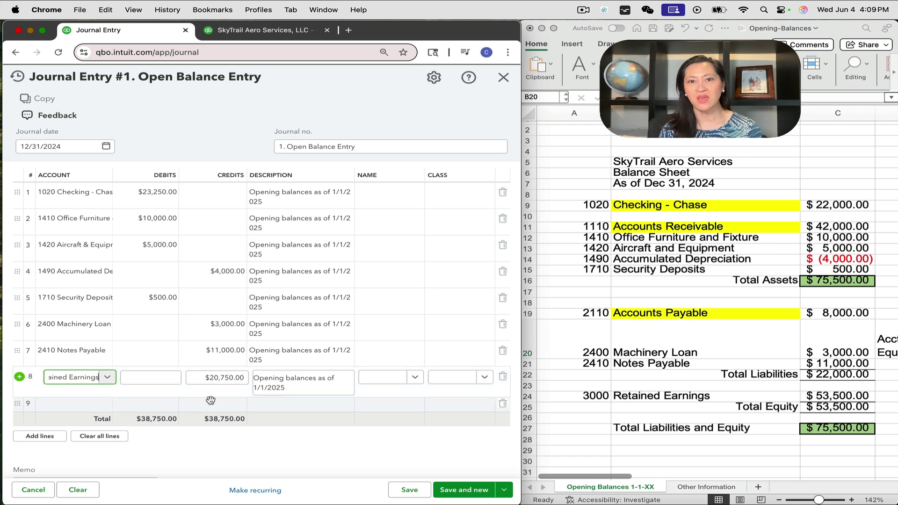
pyautogui.click(268, 420)
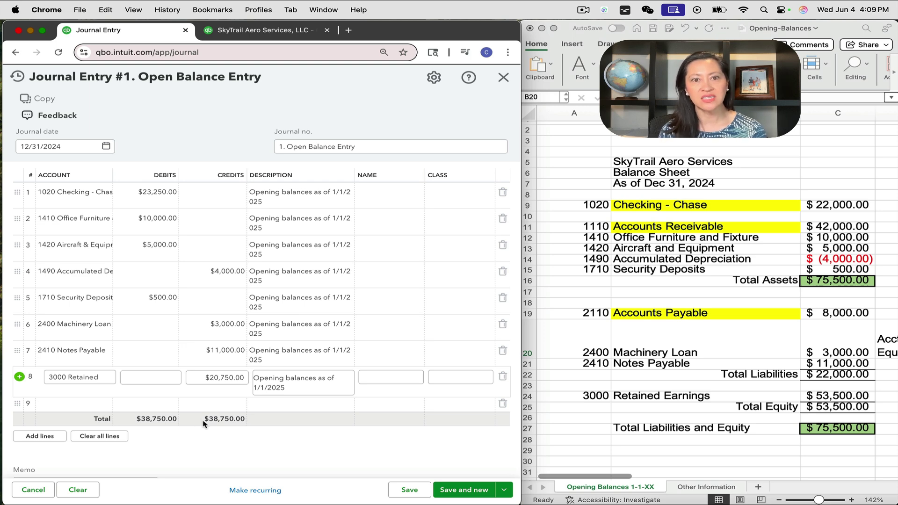
# Save and close the opening balance journal entry without class information
pyautogui.click(504, 489)
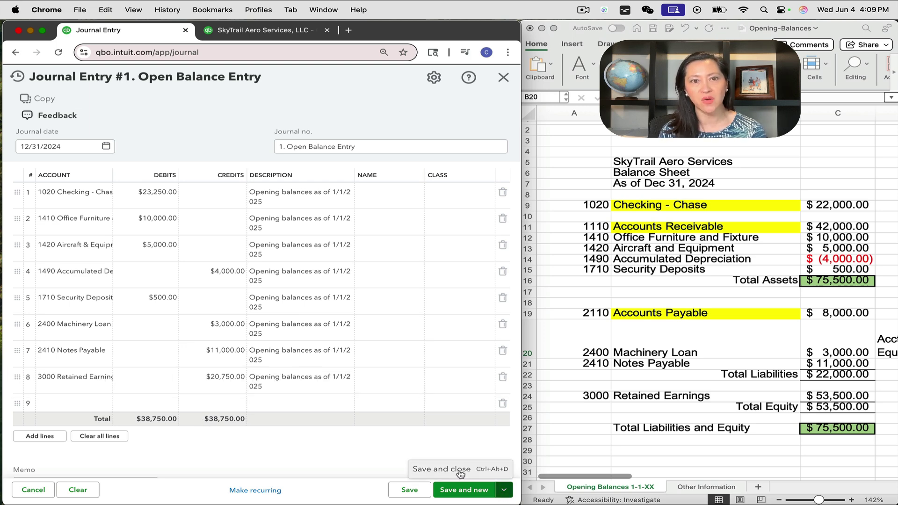
pyautogui.click(460, 469)
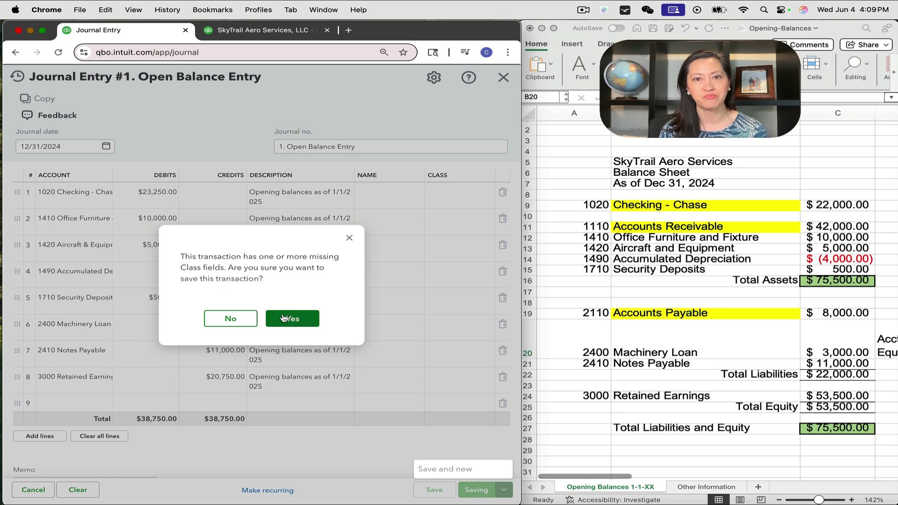
pyautogui.click(290, 320)
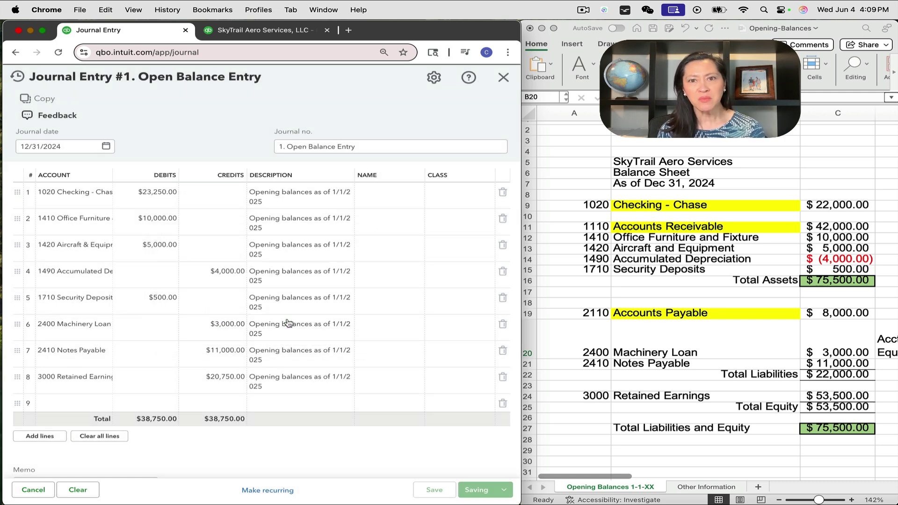
# Run the Balance Sheet as of December 31, 2024 and review its totals
pyautogui.click(269, 31)
pyautogui.hscroll(5, 428, 178)
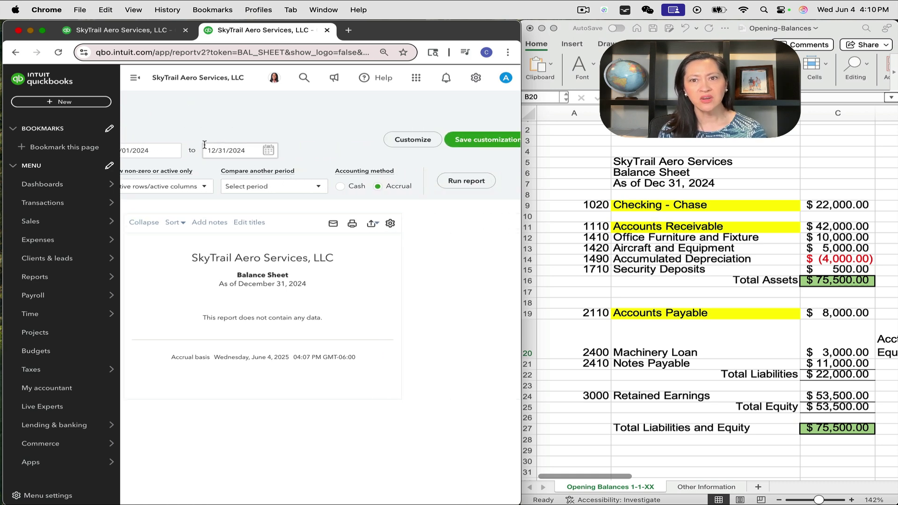
pyautogui.click(452, 182)
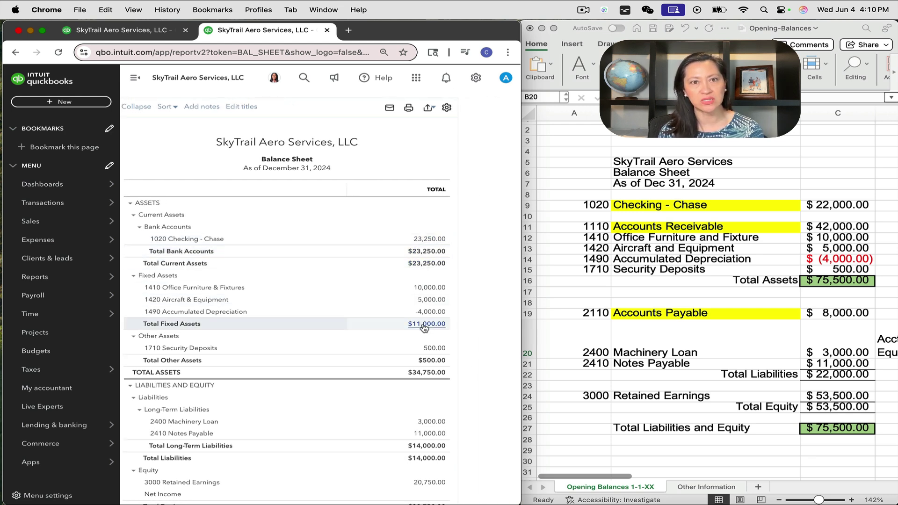
pyautogui.scroll(-4, 423, 351)
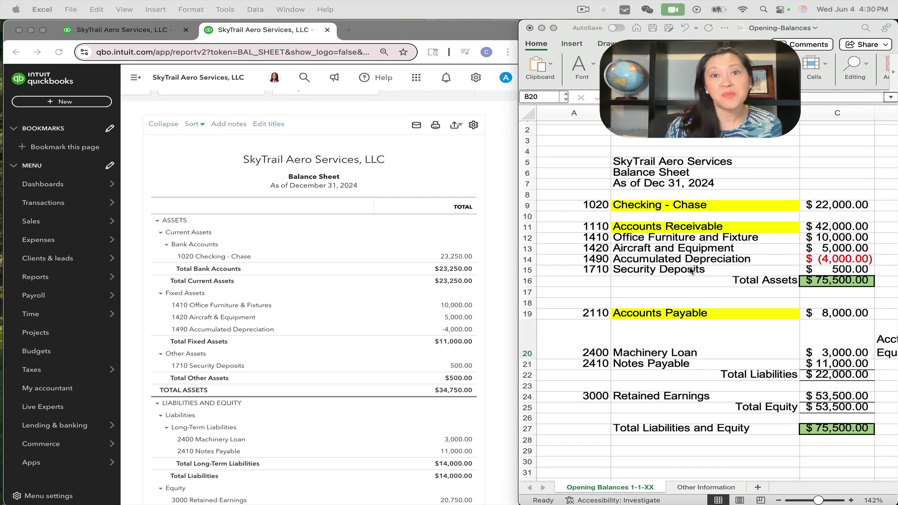
# Open Excel's Other Information sheet and review uncleared checks 1976 and 1977 and their dates
pyautogui.click(713, 487)
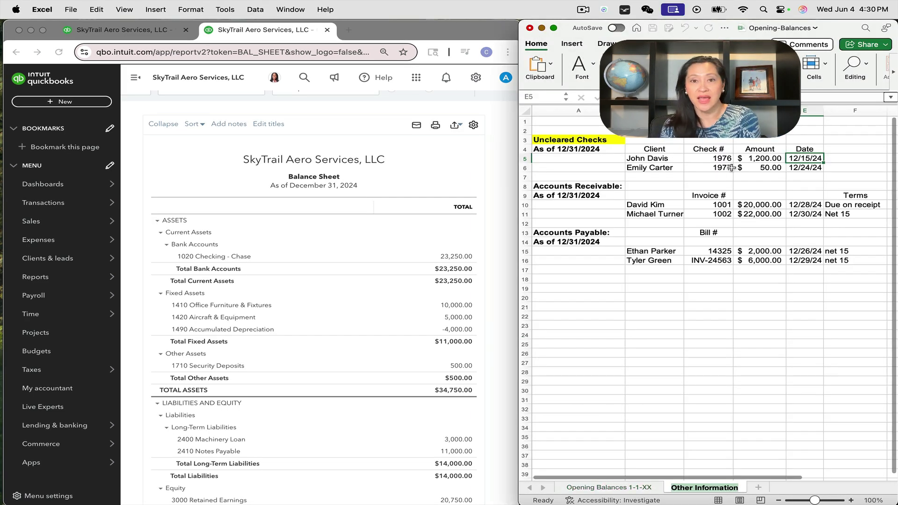
pyautogui.click(716, 158)
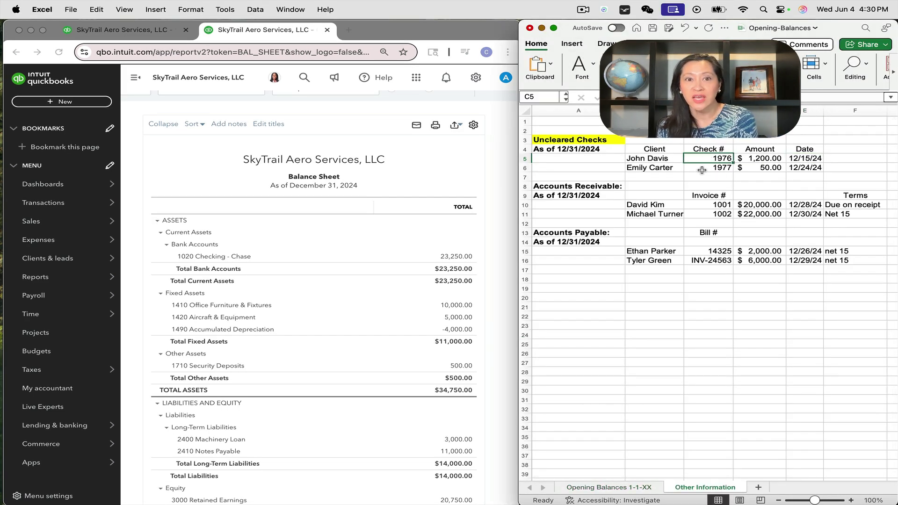
pyautogui.click(702, 169)
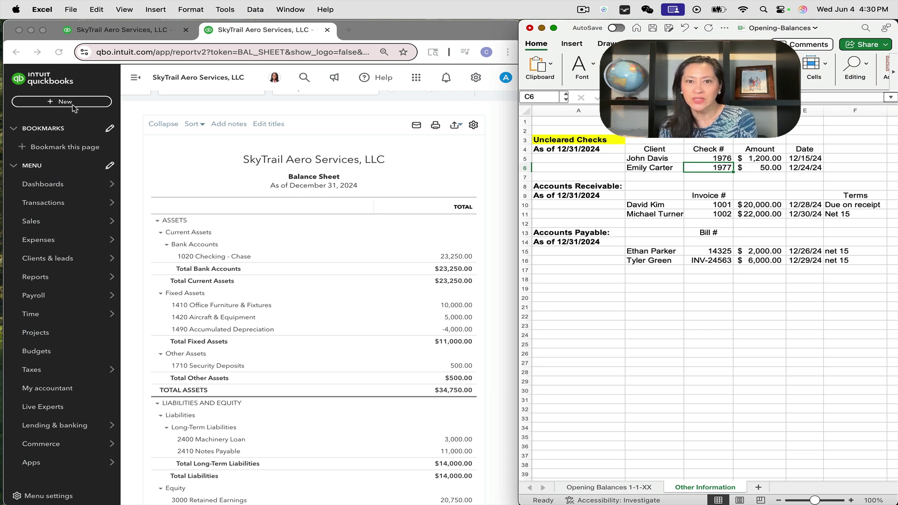
pyautogui.click(805, 160)
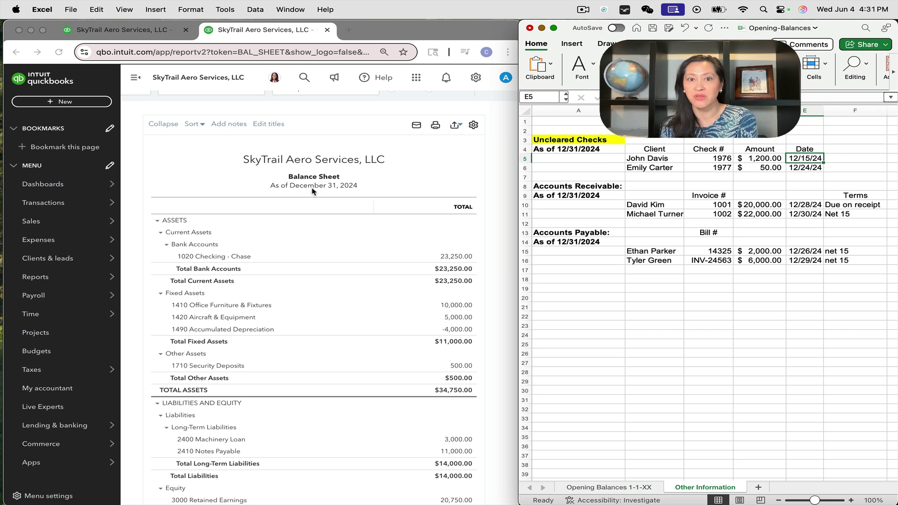
pyautogui.click(52, 103)
pyautogui.click(50, 101)
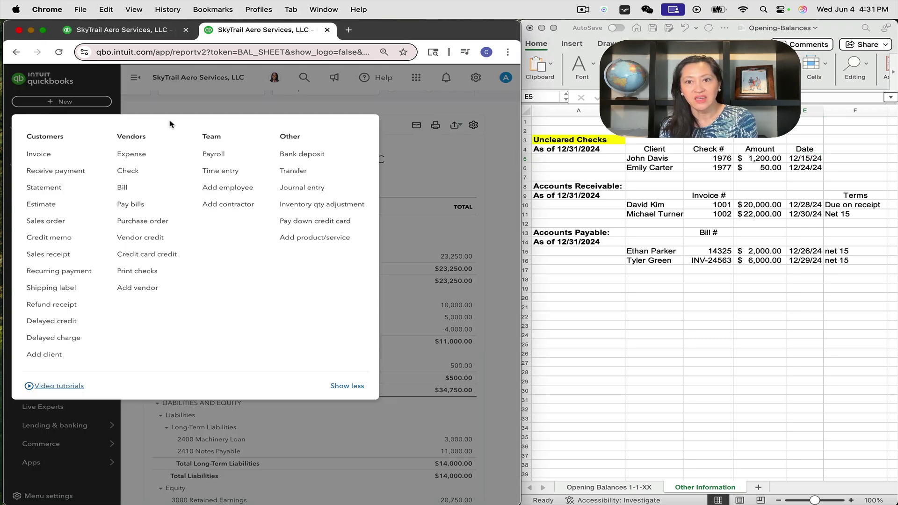
pyautogui.click(132, 172)
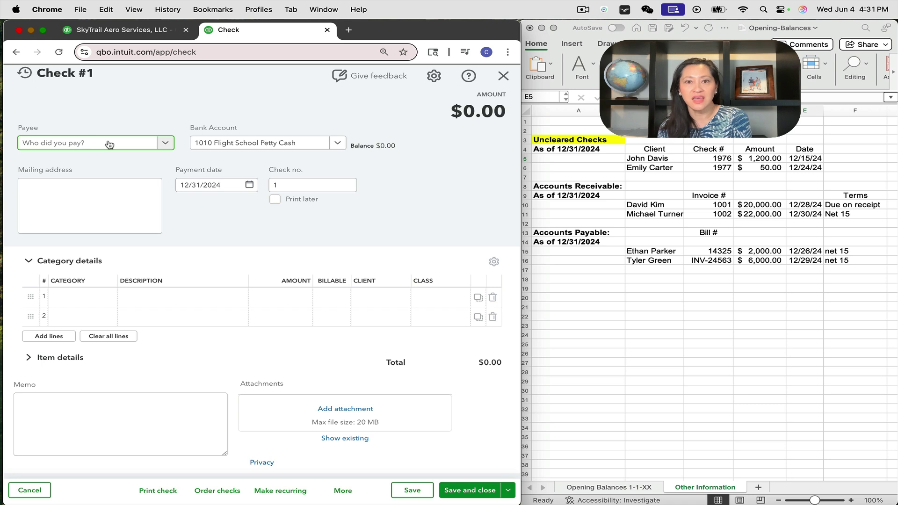
pyautogui.write('John Davis')
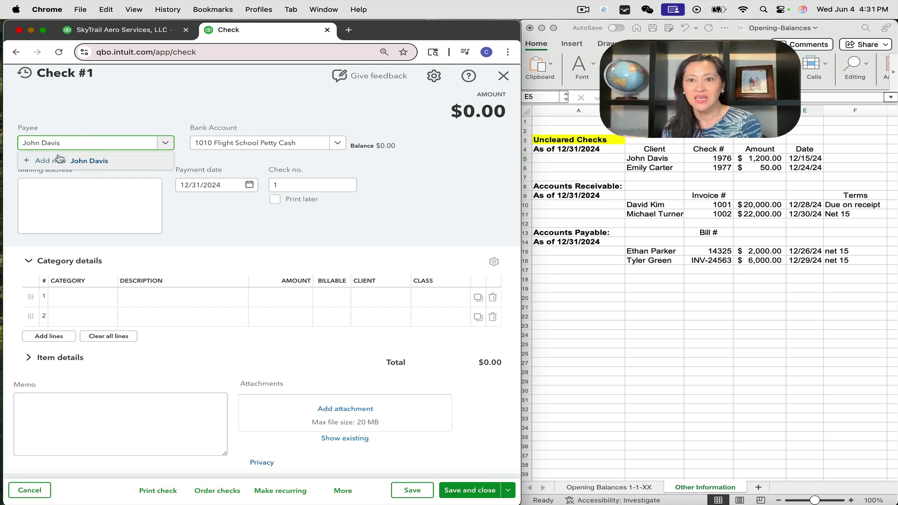
pyautogui.click(84, 160)
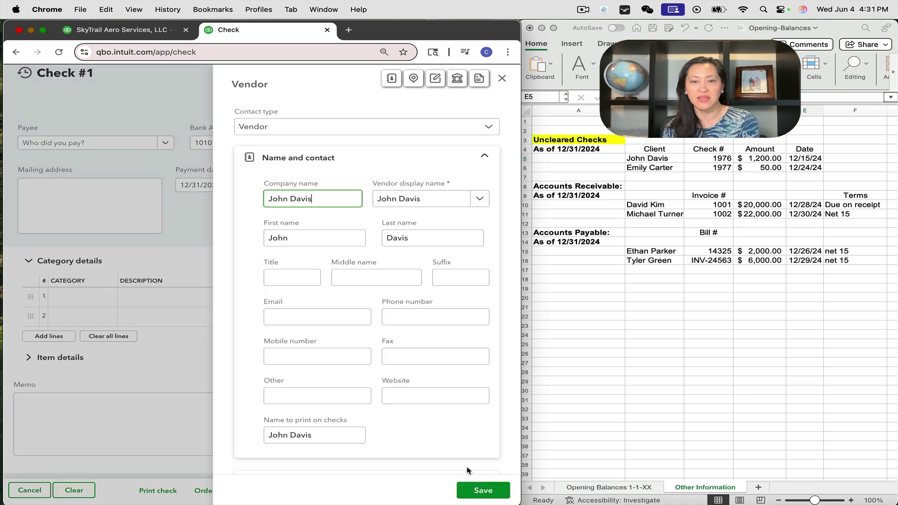
pyautogui.click(482, 490)
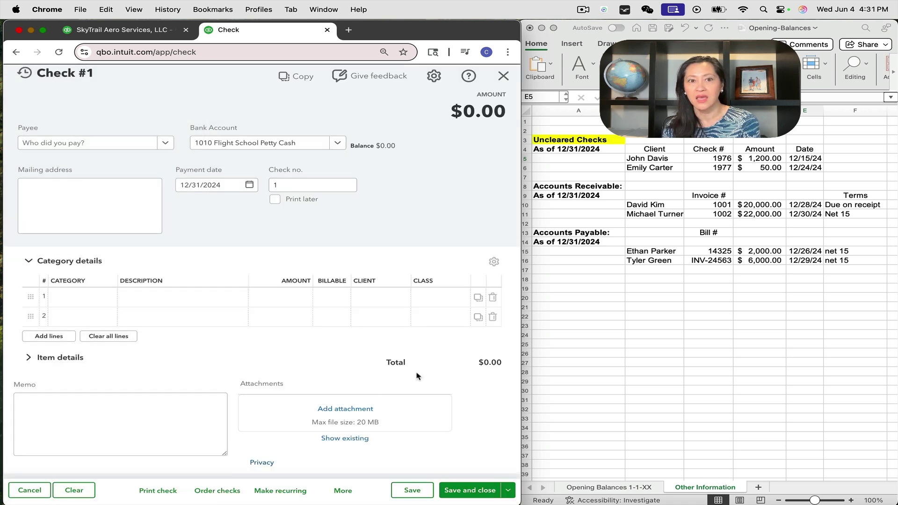
# Pay the check from 1020 Checking - Chase, dated December 15, 2024
pyautogui.click(316, 147)
pyautogui.click(249, 196)
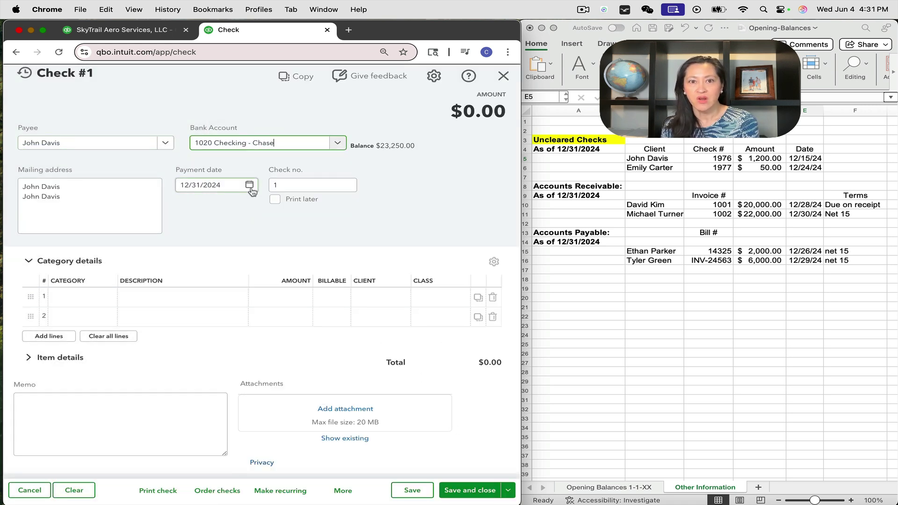
pyautogui.click(292, 185)
pyautogui.write('976')
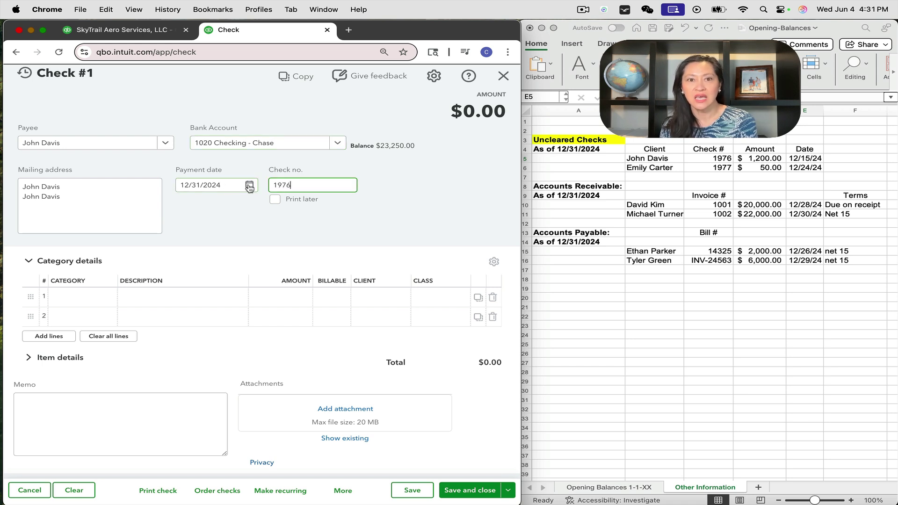
pyautogui.click(250, 184)
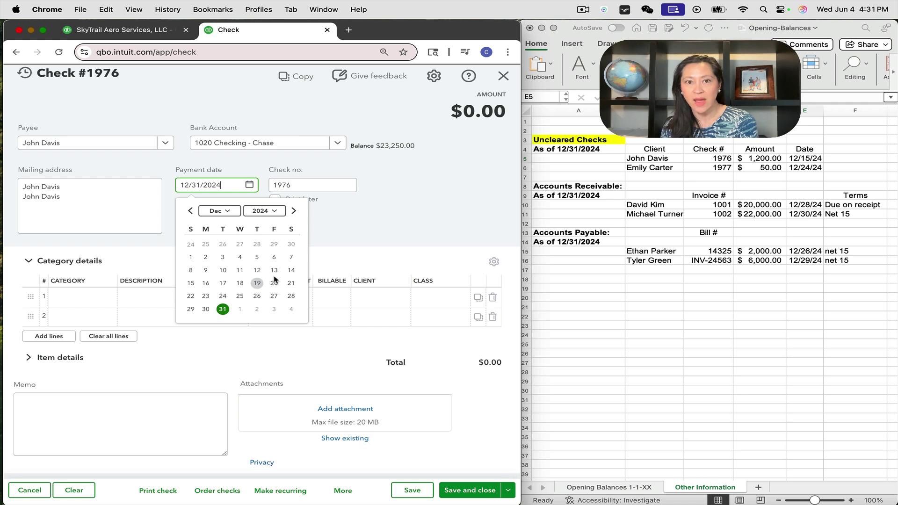
pyautogui.click(192, 283)
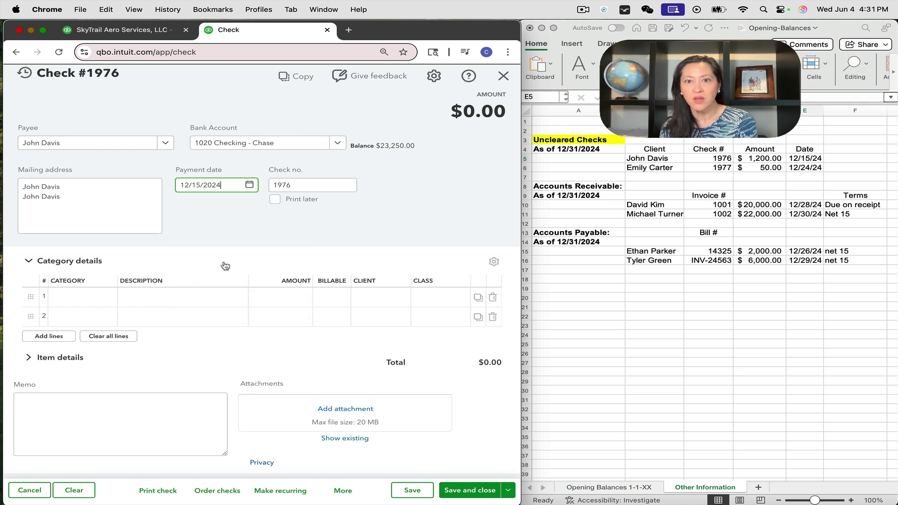
# Charge 1,200 to 5200 Aircraft Maintenance Supplies and bring up the save options
pyautogui.click(86, 303)
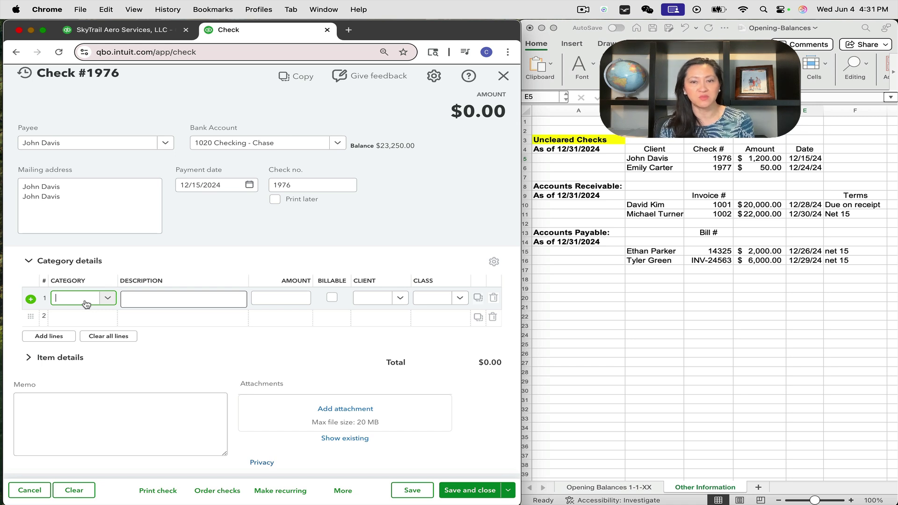
pyautogui.write('airc')
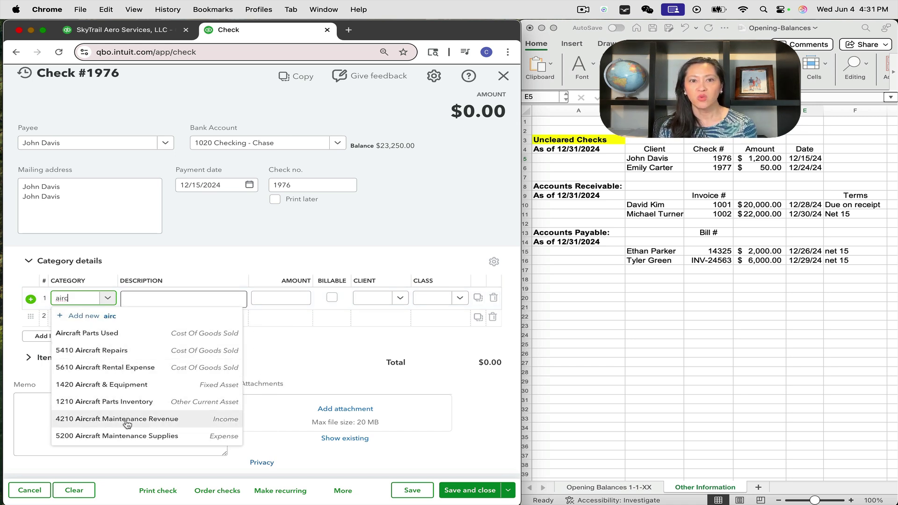
pyautogui.click(124, 435)
pyautogui.click(294, 300)
pyautogui.write('1200')
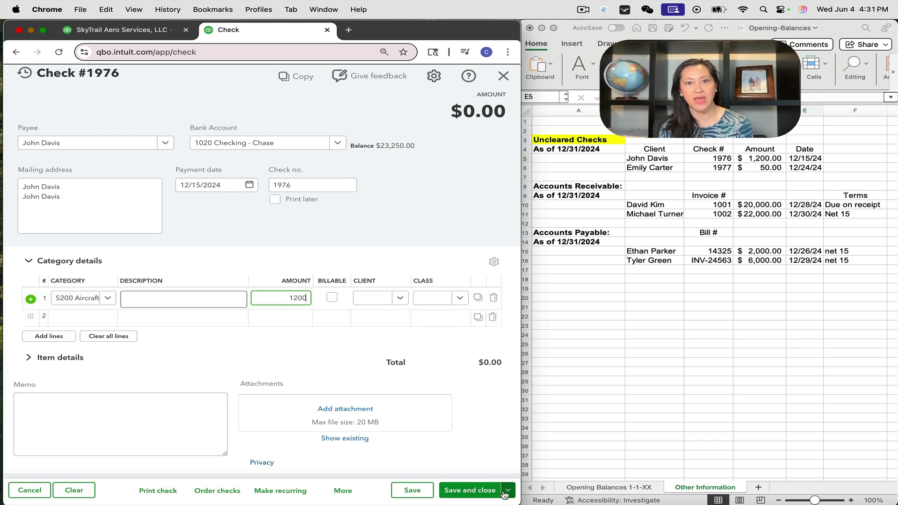
pyautogui.click(508, 490)
# Save check 1976, then date check 1977 December 24, 2024 and add its new payee
pyautogui.click(460, 470)
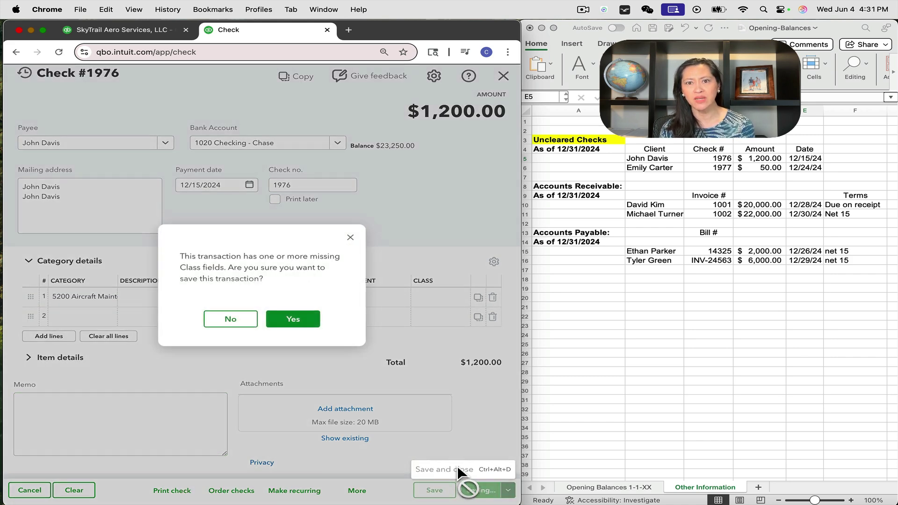
pyautogui.click(293, 318)
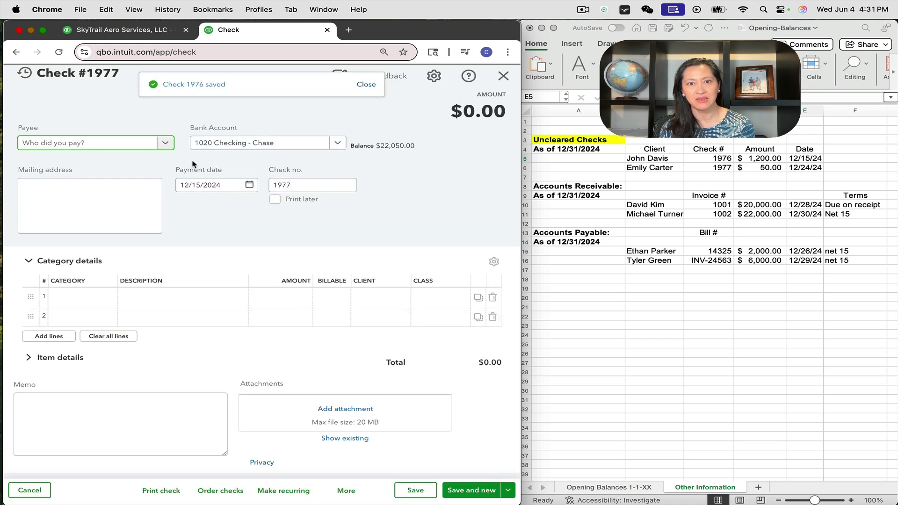
pyautogui.click(250, 185)
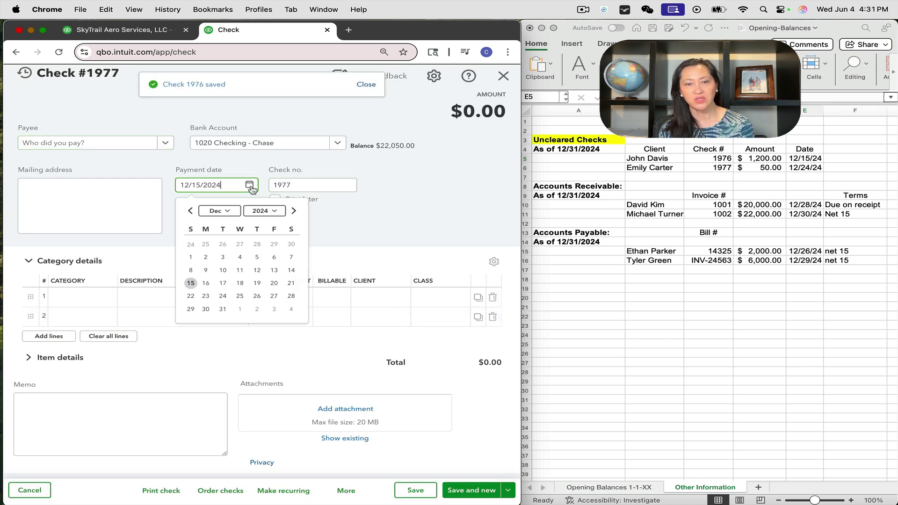
pyautogui.click(223, 296)
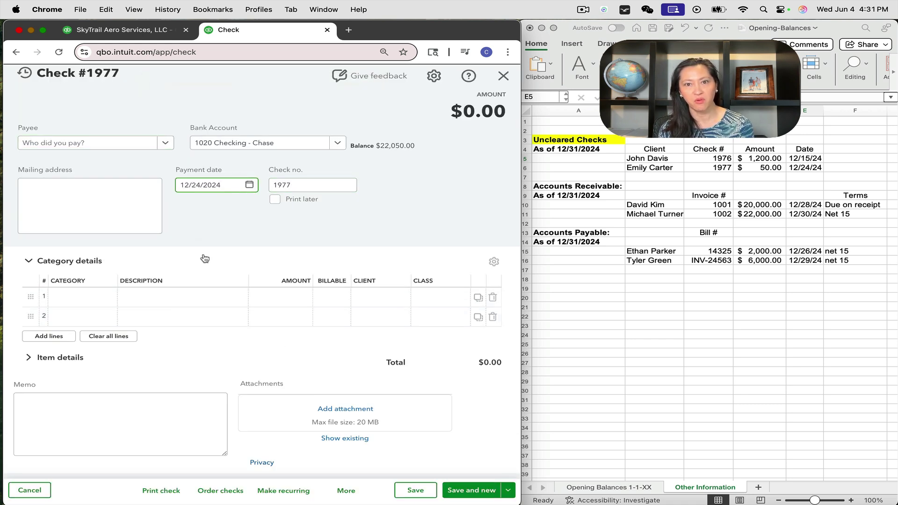
pyautogui.click(103, 146)
pyautogui.write('Emily Carter')
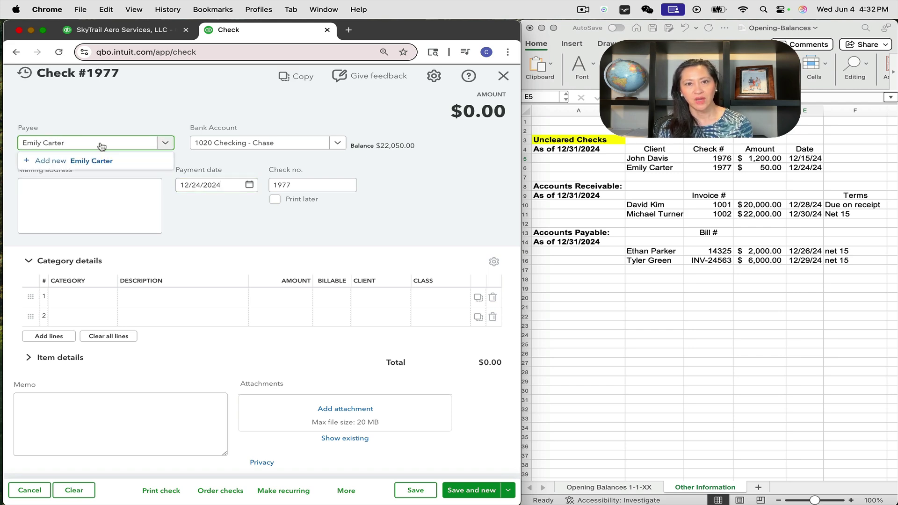
pyautogui.click(60, 161)
pyautogui.click(459, 494)
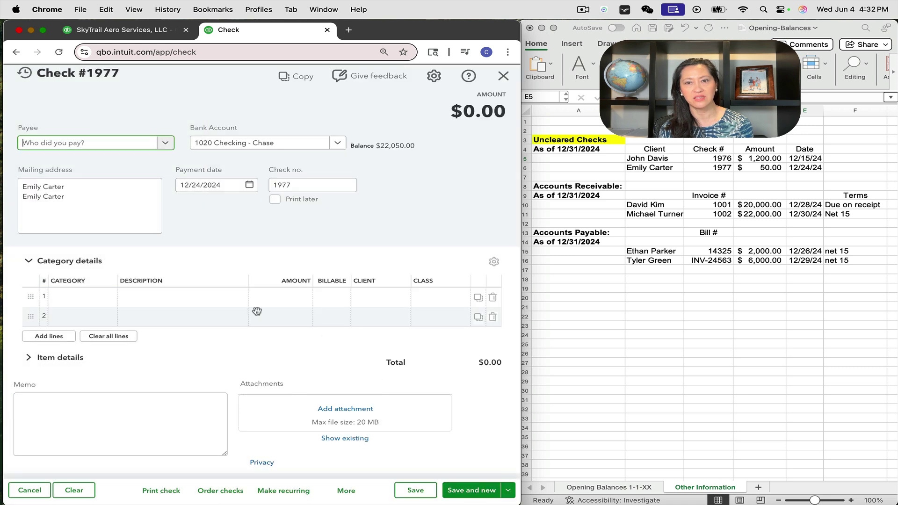
# Categorize check 1977 as 6110 Advertising & Promotions for $50 and save it
pyautogui.click(78, 302)
pyautogui.write('Adverti')
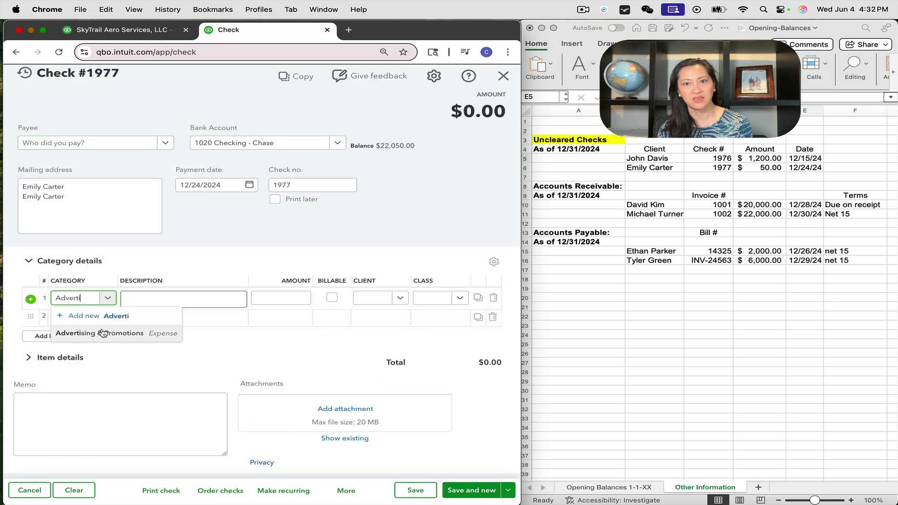
pyautogui.click(109, 333)
pyautogui.click(287, 300)
pyautogui.write('50')
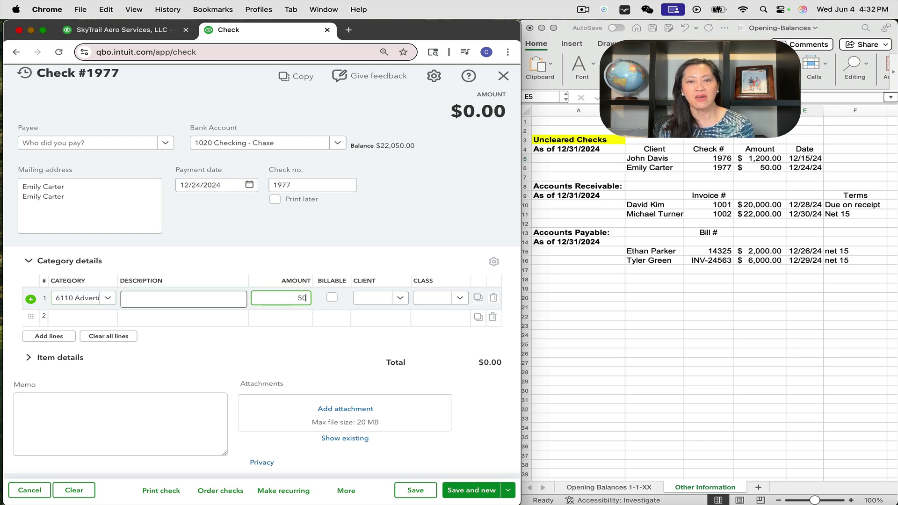
pyautogui.click(472, 490)
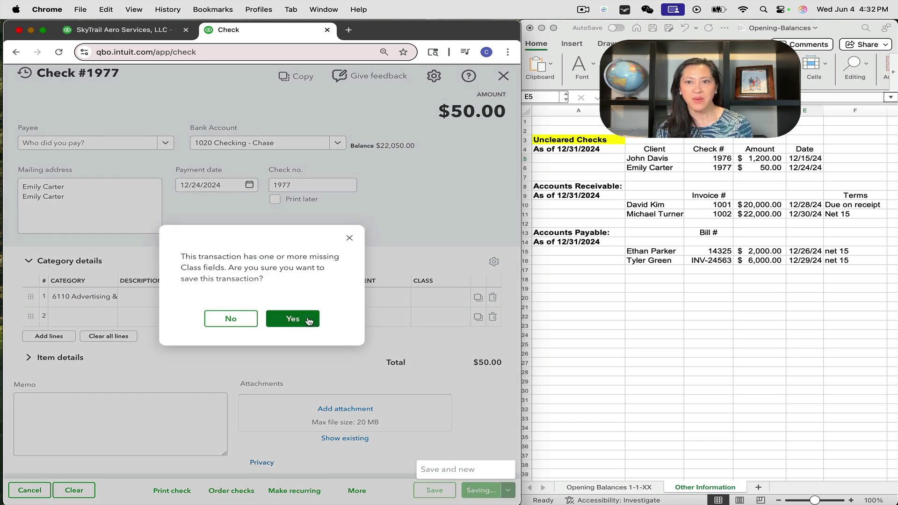
pyautogui.click(299, 318)
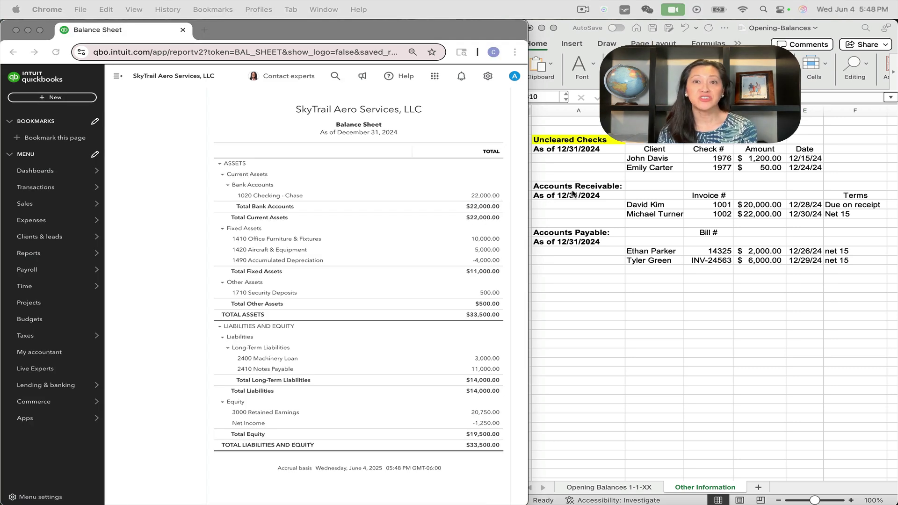
pyautogui.click(573, 186)
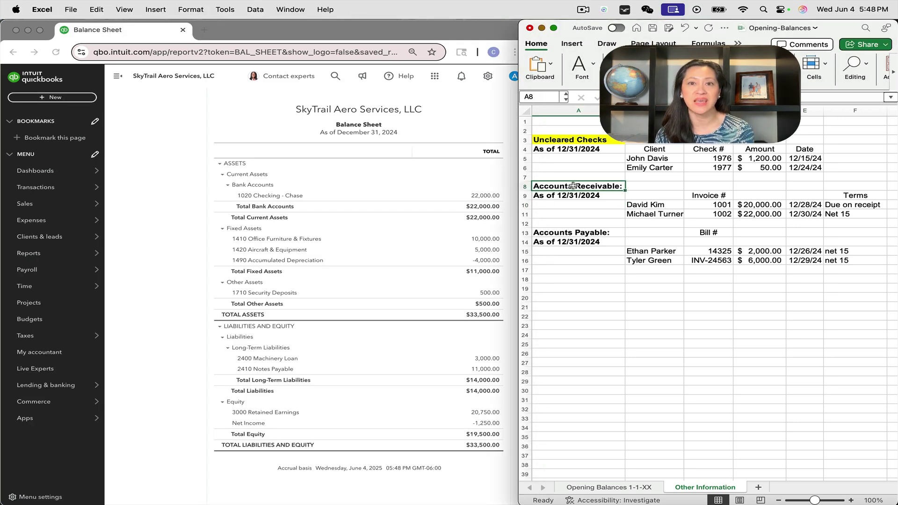
pyautogui.click(639, 206)
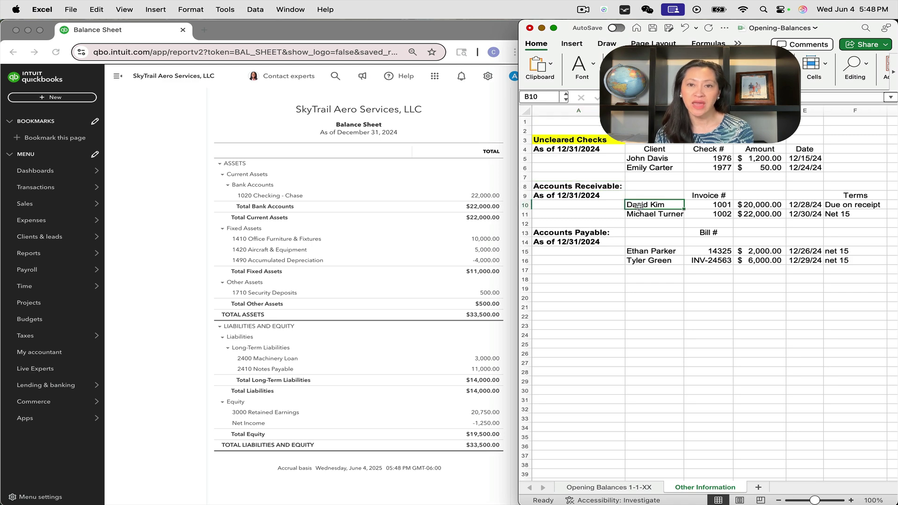
pyautogui.click(61, 102)
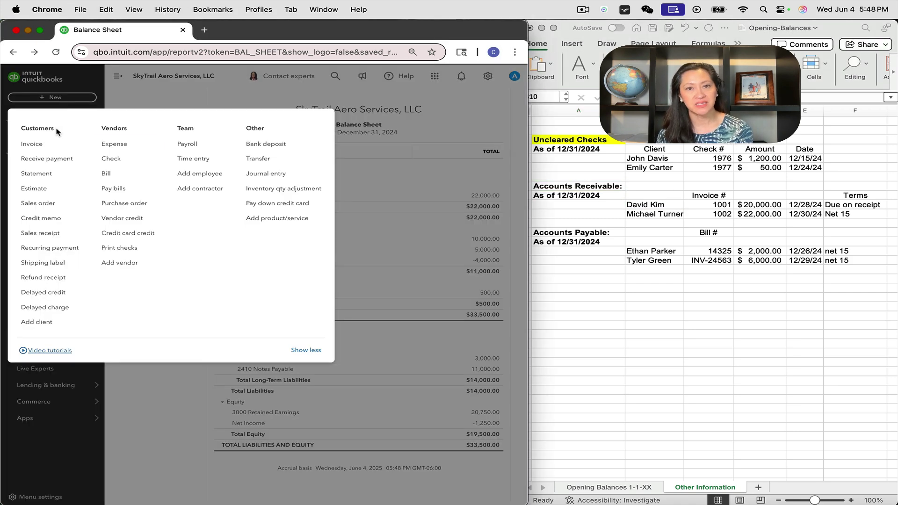
pyautogui.click(40, 145)
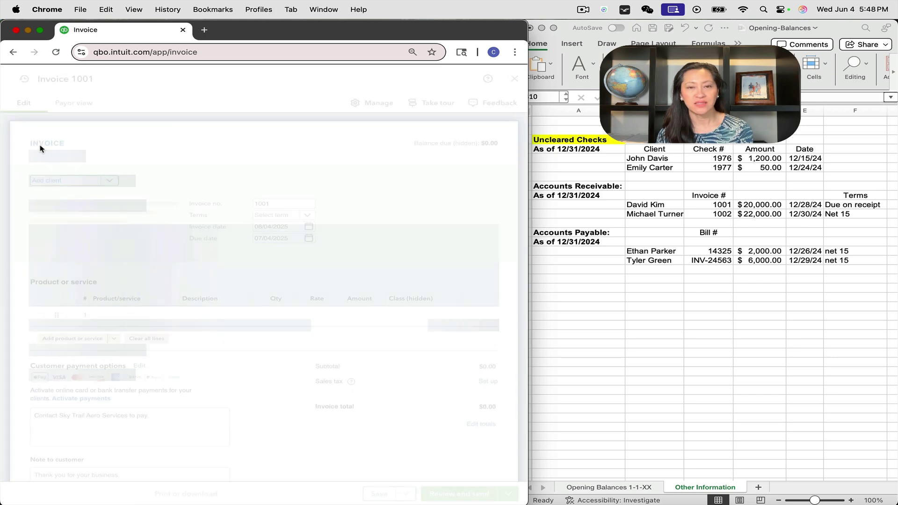
pyautogui.click(638, 208)
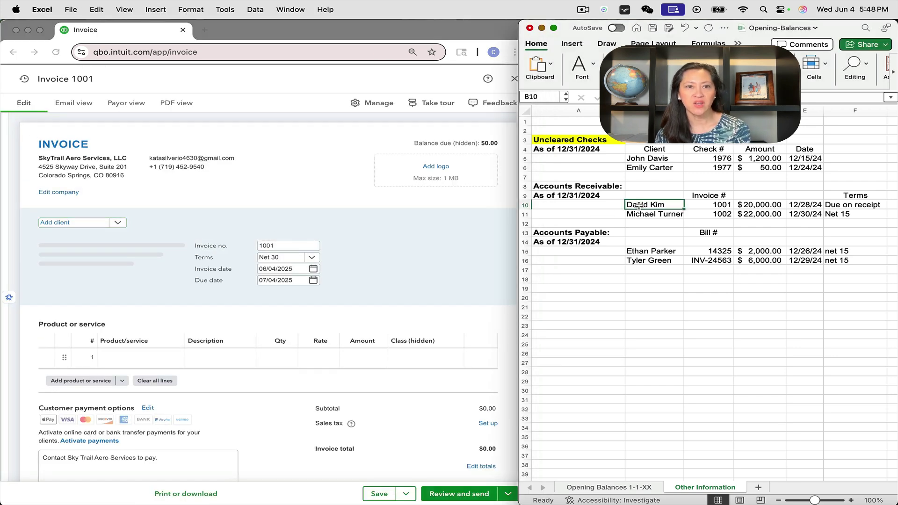
pyautogui.click(93, 224)
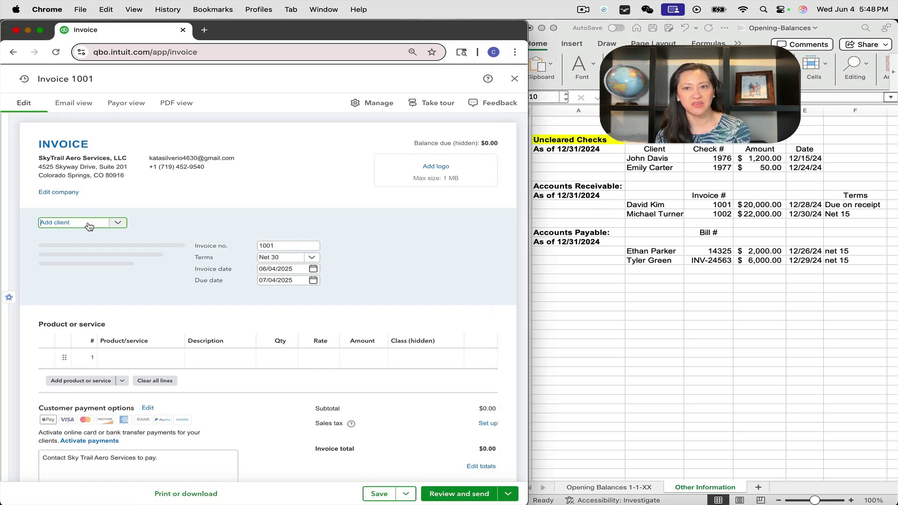
pyautogui.write('David')
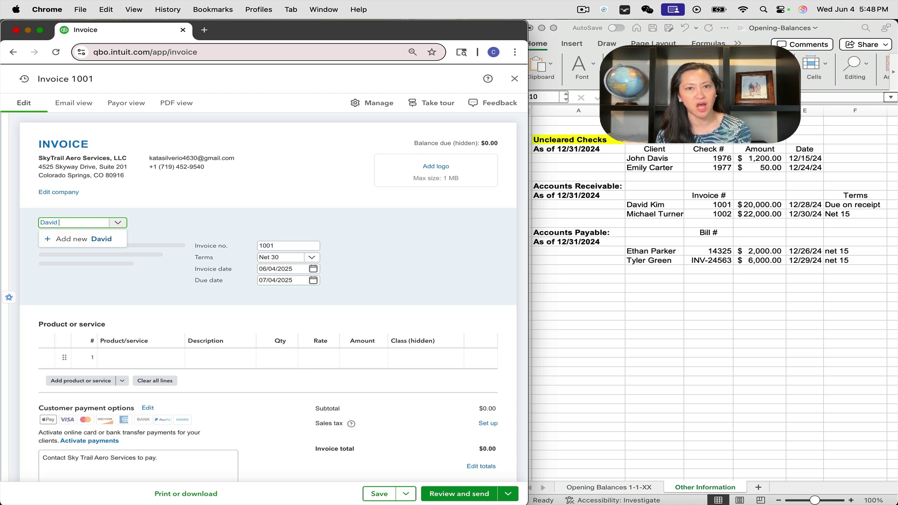
pyautogui.write('m')
pyautogui.click(82, 238)
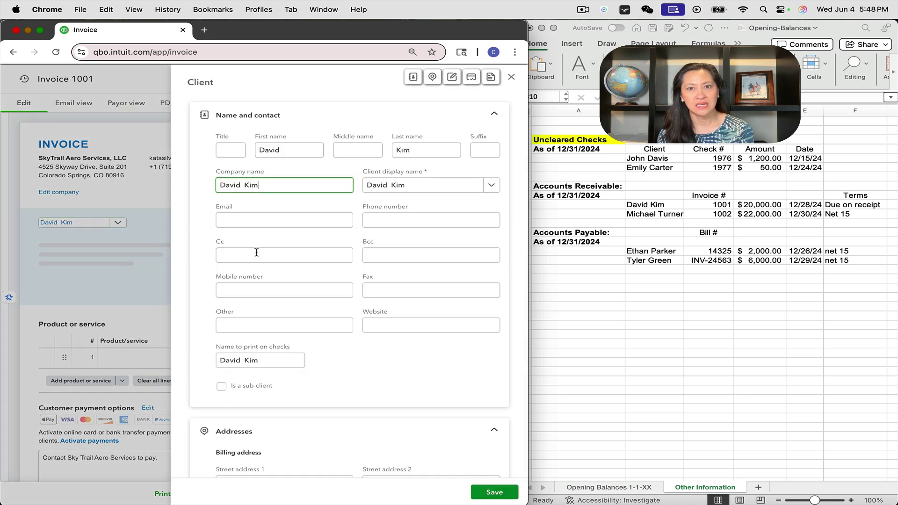
pyautogui.click(491, 495)
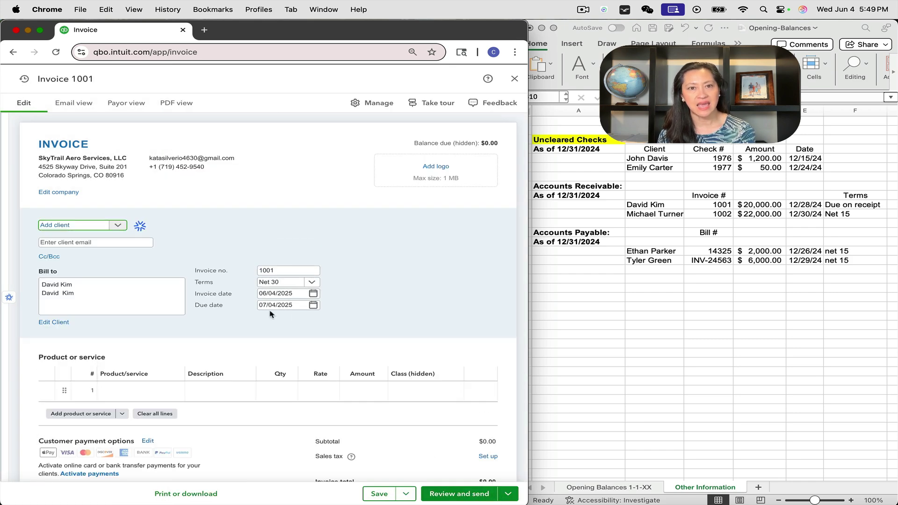
# Confirm invoice 1001's terms in Excel and set the terms to Due on receipt
pyautogui.click(671, 206)
pyautogui.click(699, 204)
pyautogui.click(295, 273)
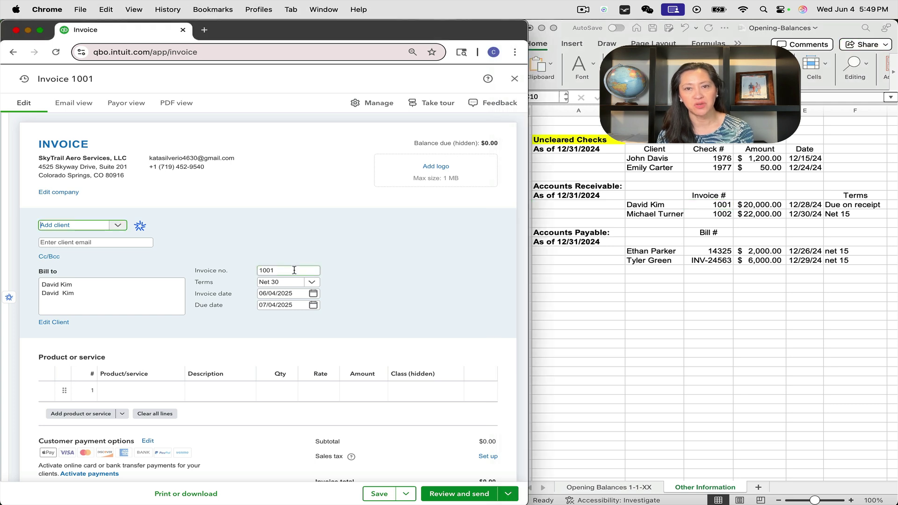
pyautogui.click(832, 207)
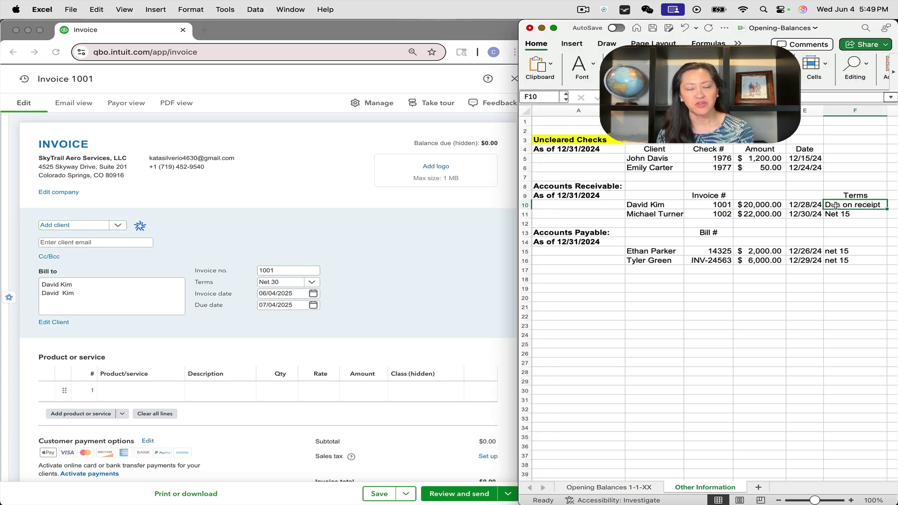
pyautogui.click(312, 282)
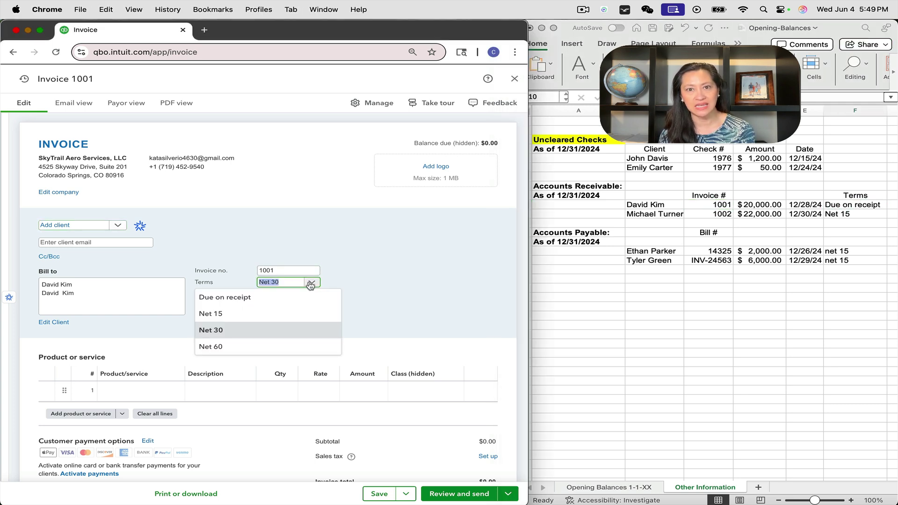
pyautogui.click(305, 294)
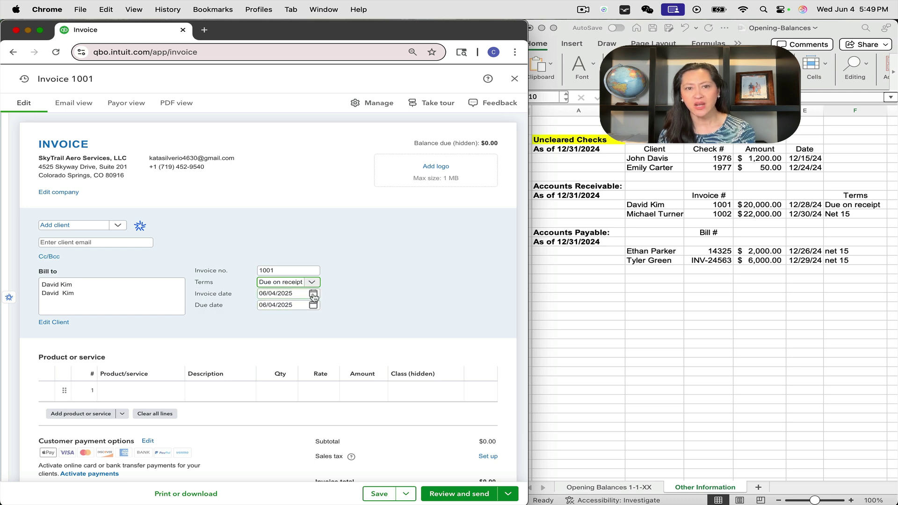
# Date invoice 1001 December 28, 2024 and begin its first line amount
pyautogui.click(314, 296)
pyautogui.click(296, 315)
pyautogui.scroll(-5, 299, 356)
pyautogui.click(291, 379)
pyautogui.click(339, 317)
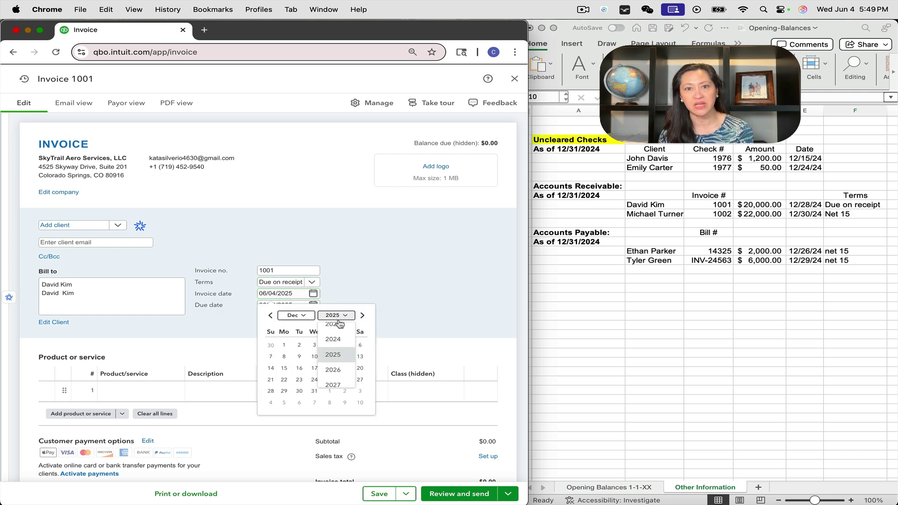
pyautogui.click(333, 339)
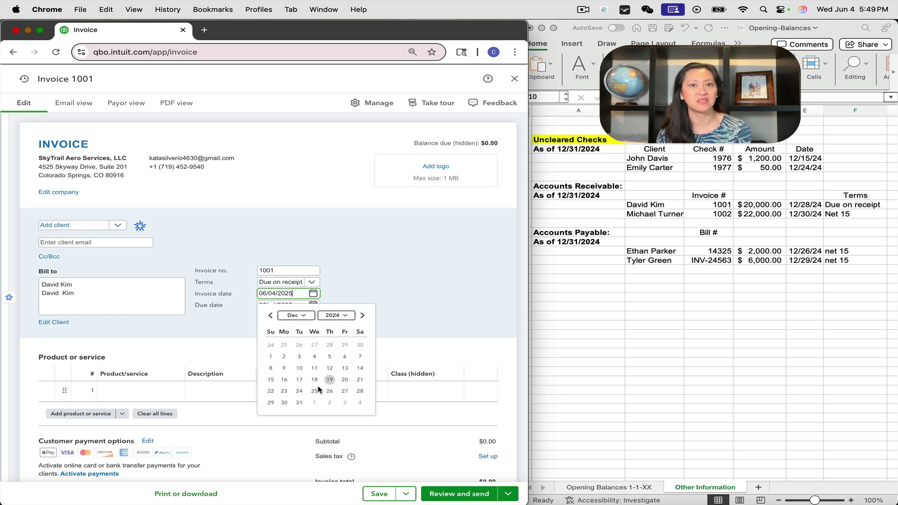
pyautogui.click(359, 391)
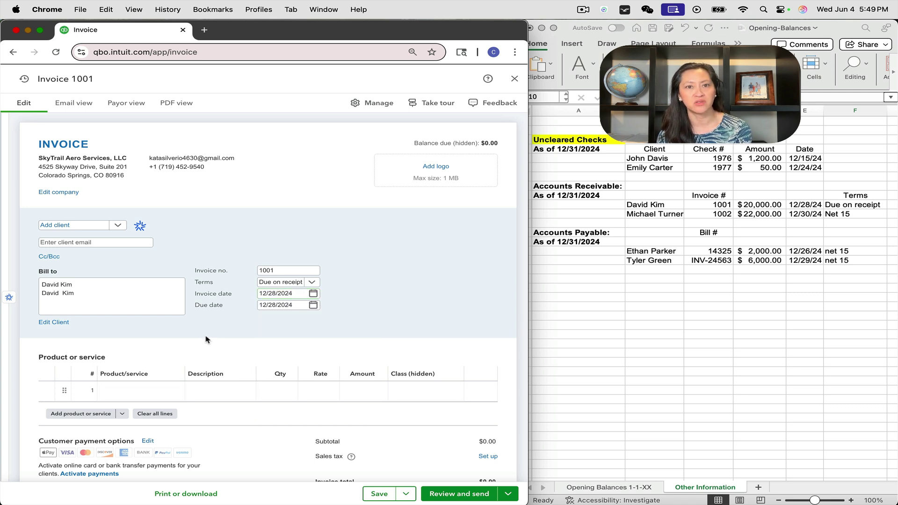
pyautogui.click(140, 390)
pyautogui.click(363, 391)
pyautogui.write('20,000')
pyautogui.click(378, 493)
pyautogui.click(290, 313)
pyautogui.click(654, 214)
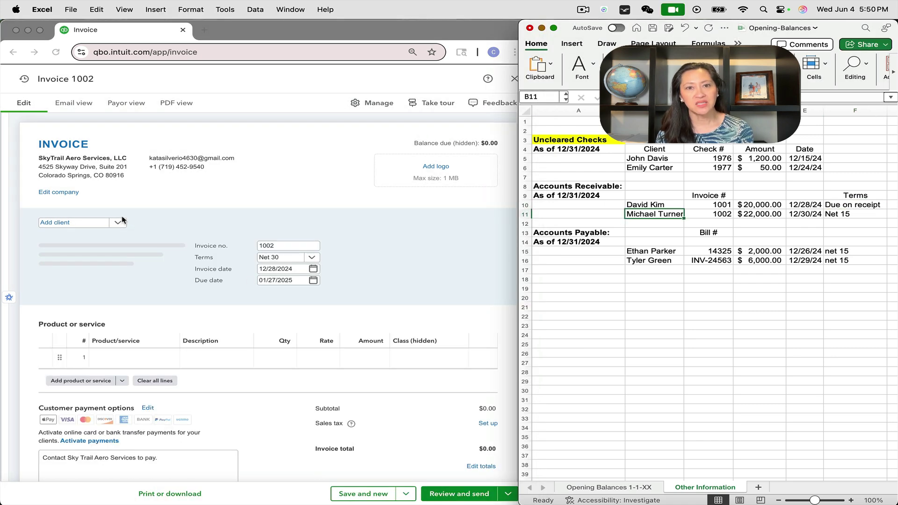
pyautogui.click(92, 220)
pyautogui.write('Michael')
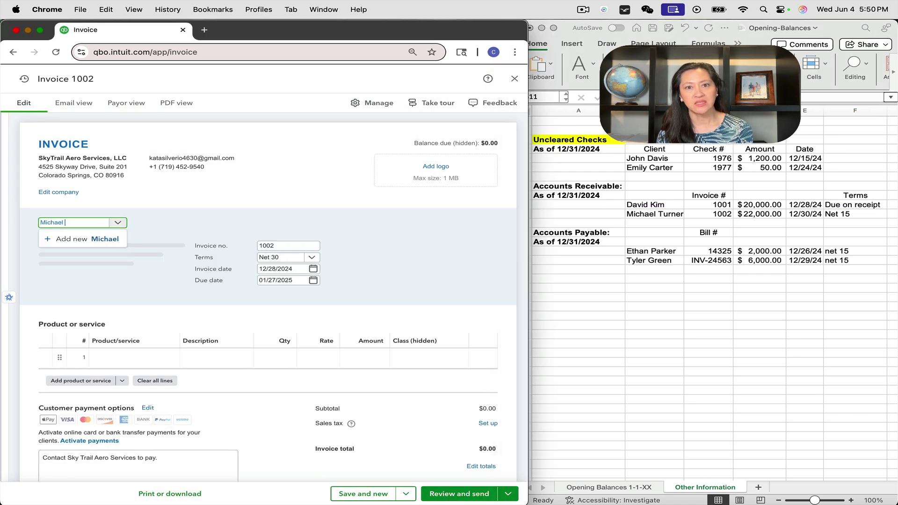
pyautogui.write(' Turner')
pyautogui.click(82, 239)
pyautogui.click(484, 493)
# Set invoice 1002's terms to Net 15 and its date to December 30, 2024
pyautogui.click(311, 282)
pyautogui.click(233, 315)
pyautogui.click(313, 293)
pyautogui.click(283, 404)
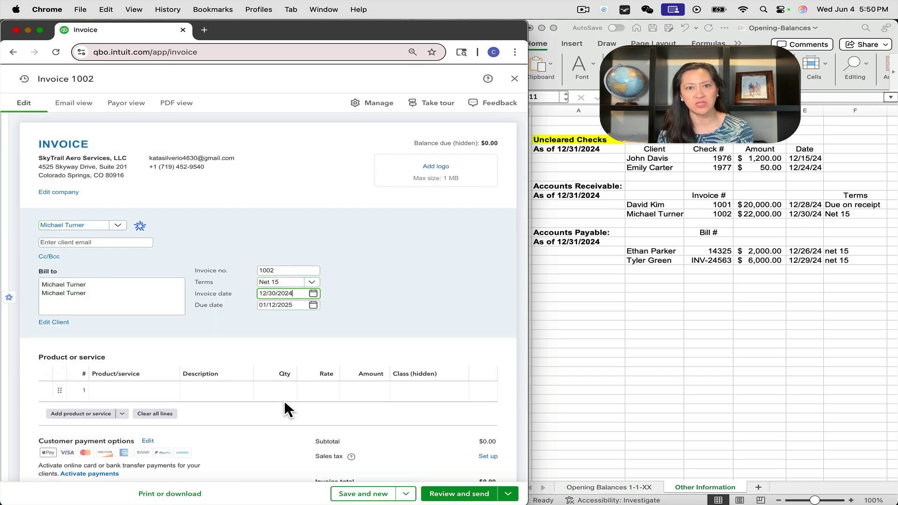
# Add a 22,000 Services line and save invoice 1002 without a class
pyautogui.click(141, 390)
pyautogui.click(112, 443)
pyautogui.click(367, 390)
pyautogui.write('22000')
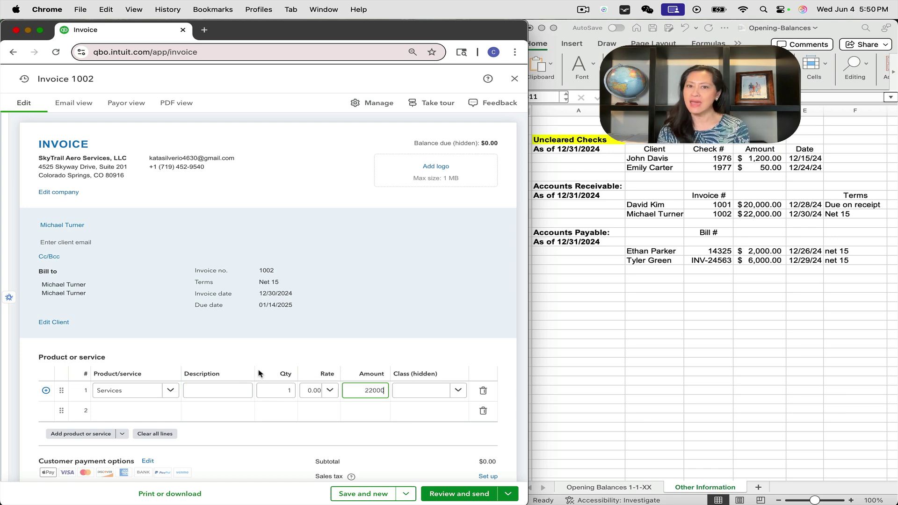
pyautogui.click(249, 372)
pyautogui.click(363, 493)
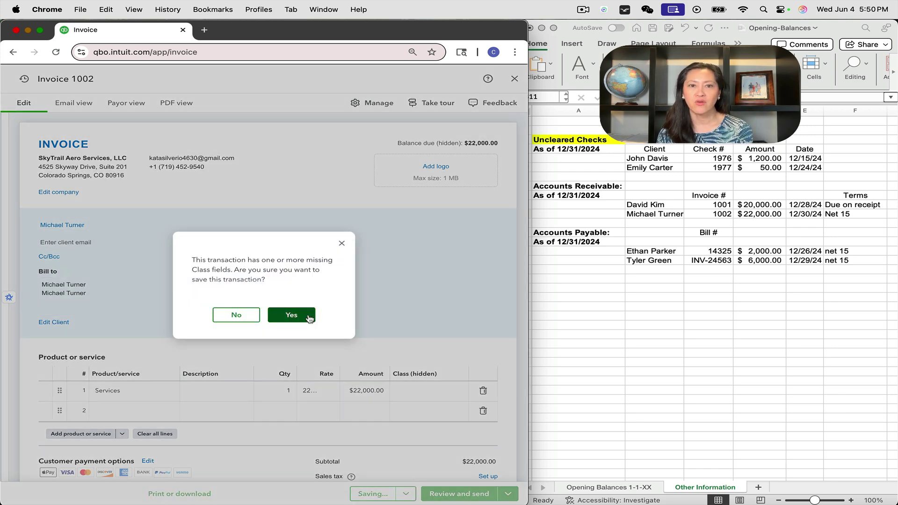
pyautogui.click(291, 314)
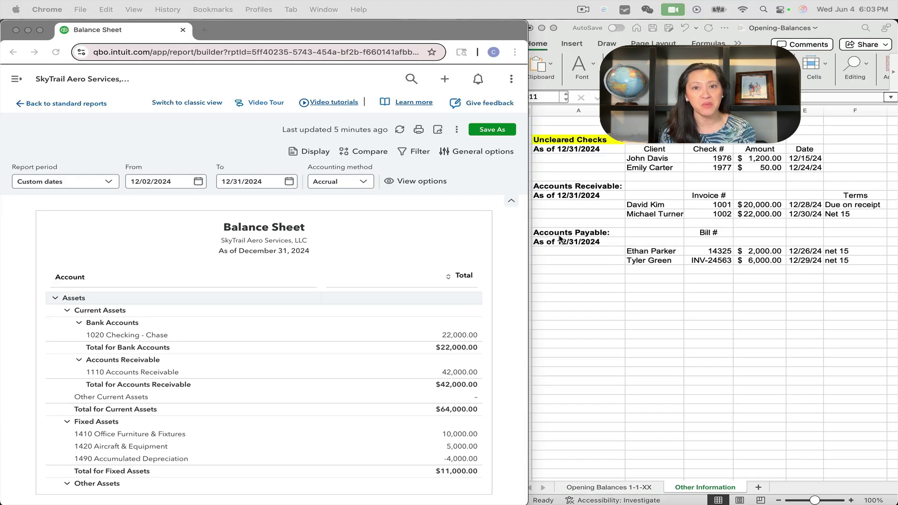
pyautogui.click(561, 236)
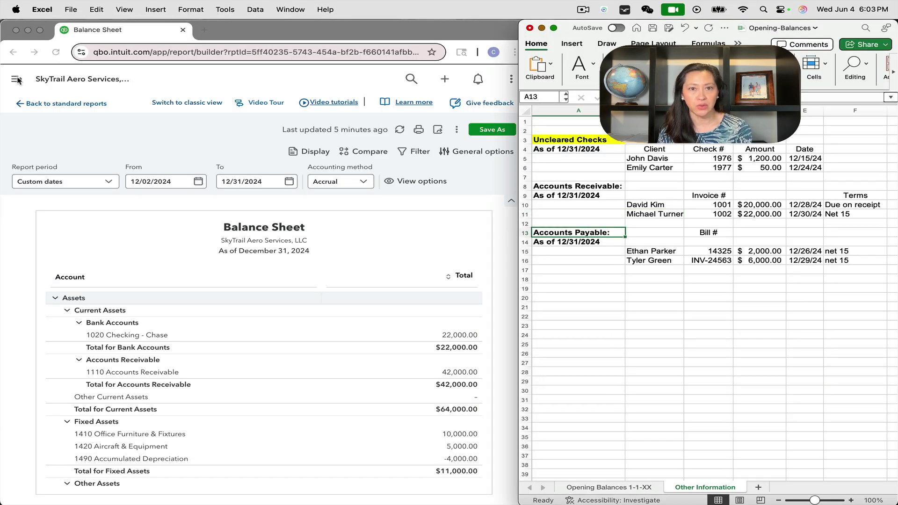
pyautogui.click(17, 80)
pyautogui.click(55, 105)
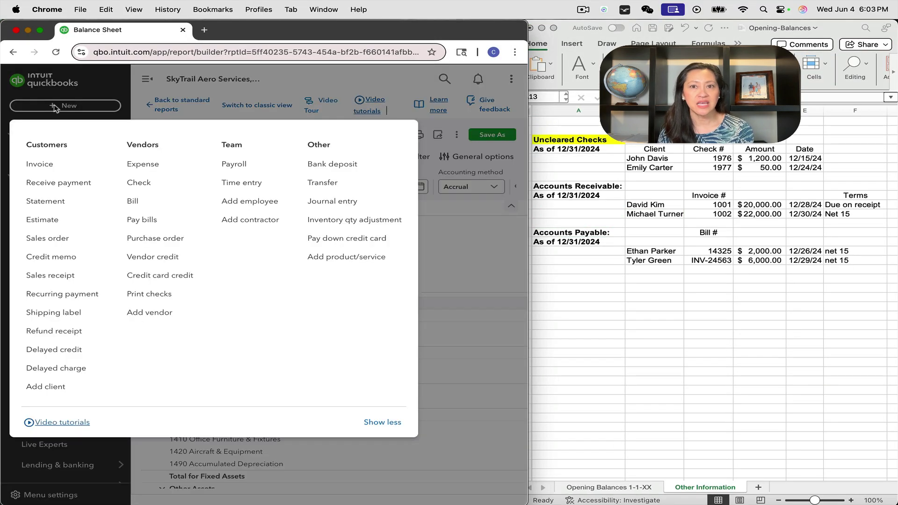
pyautogui.click(135, 201)
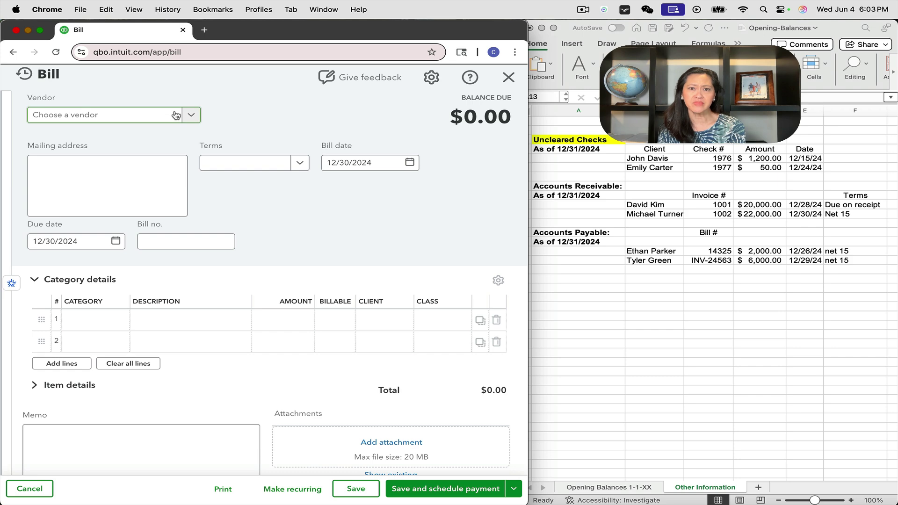
pyautogui.click(157, 118)
pyautogui.write('Ethan Parker')
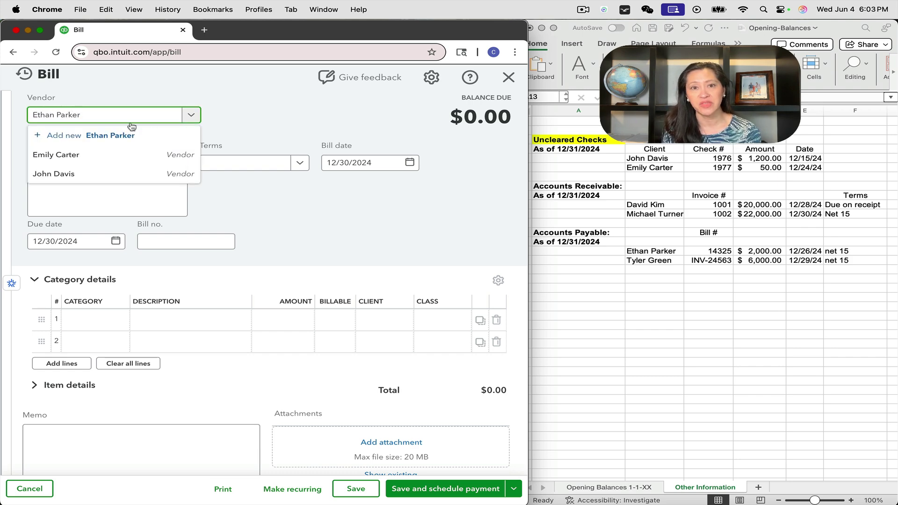
pyautogui.click(113, 135)
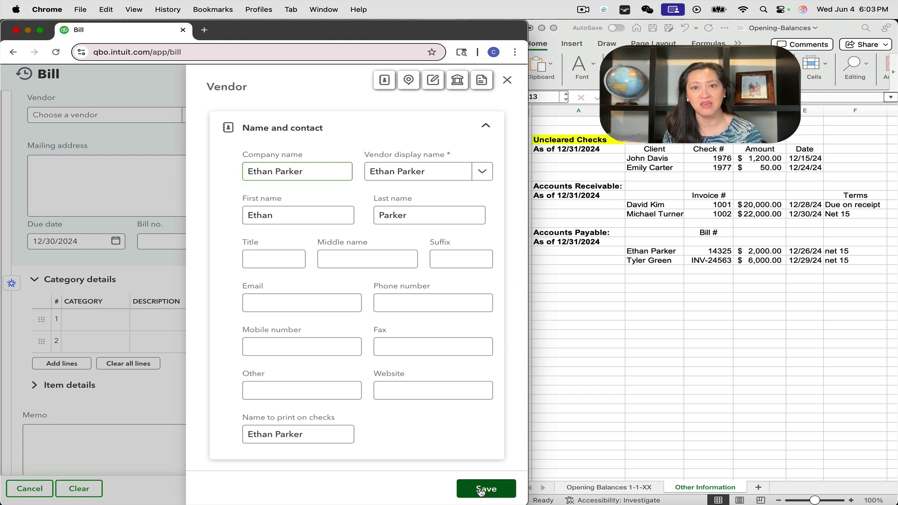
pyautogui.click(482, 489)
# Set the bill terms to Net 15 and the bill date to 12/26/2024
pyautogui.click(297, 164)
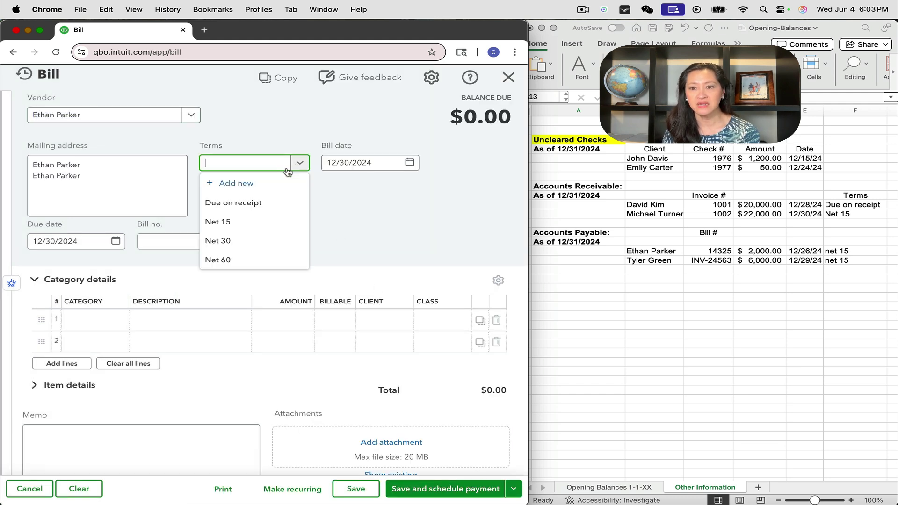
pyautogui.click(264, 221)
pyautogui.click(410, 164)
pyautogui.click(412, 286)
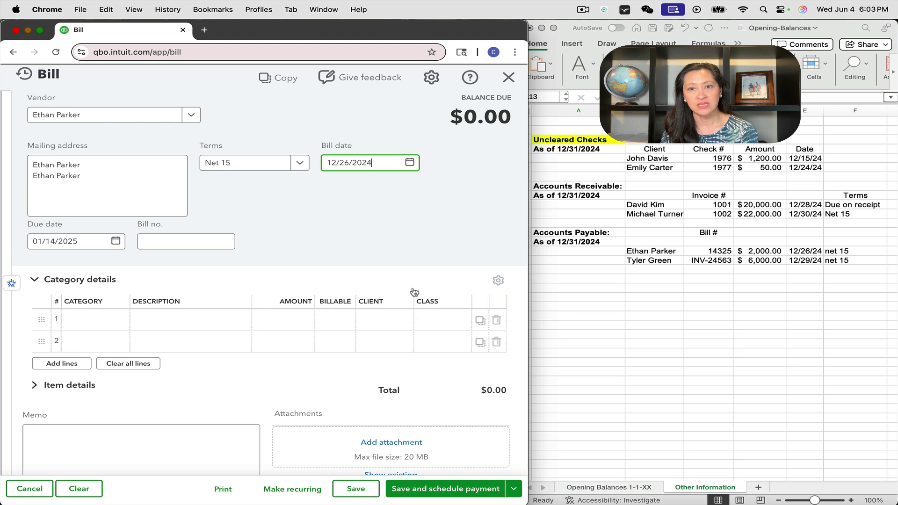
# Charge $2,000 to 6130 Ground Transportation, enter bill number 14325, and save and new without a class
pyautogui.click(88, 321)
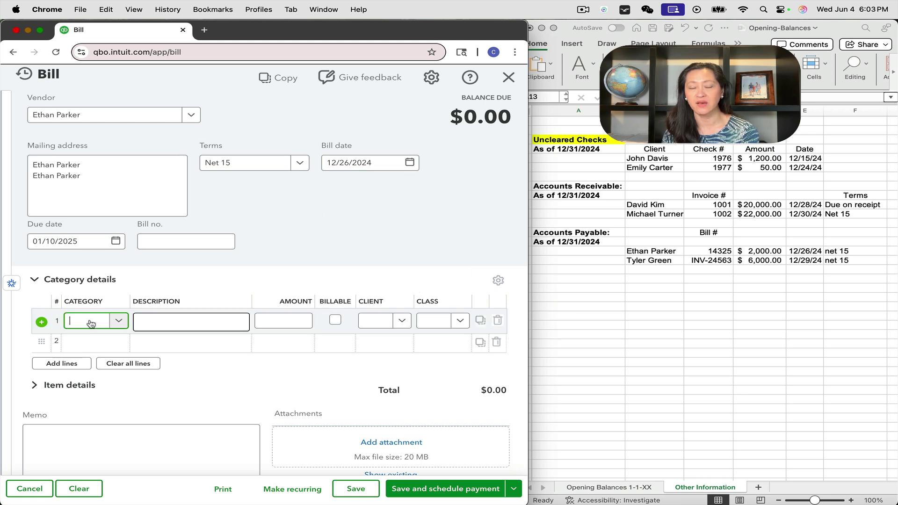
pyautogui.write('Ground')
pyautogui.click(140, 378)
pyautogui.click(288, 322)
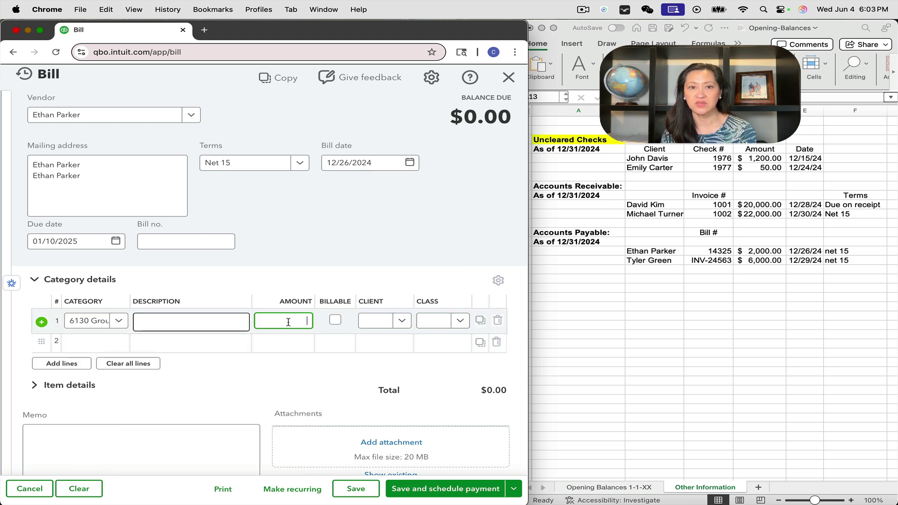
pyautogui.write('2000')
pyautogui.click(186, 241)
pyautogui.write('1432')
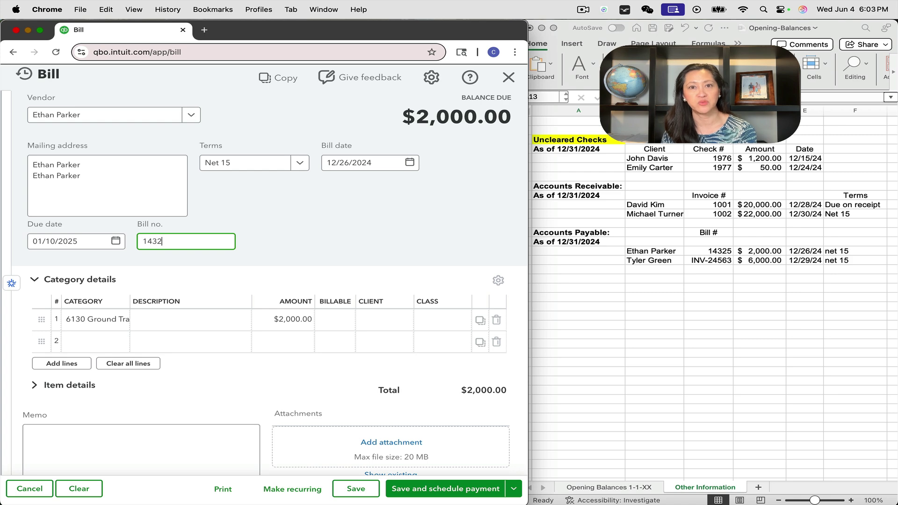
pyautogui.write('5')
pyautogui.click(380, 443)
pyautogui.click(297, 321)
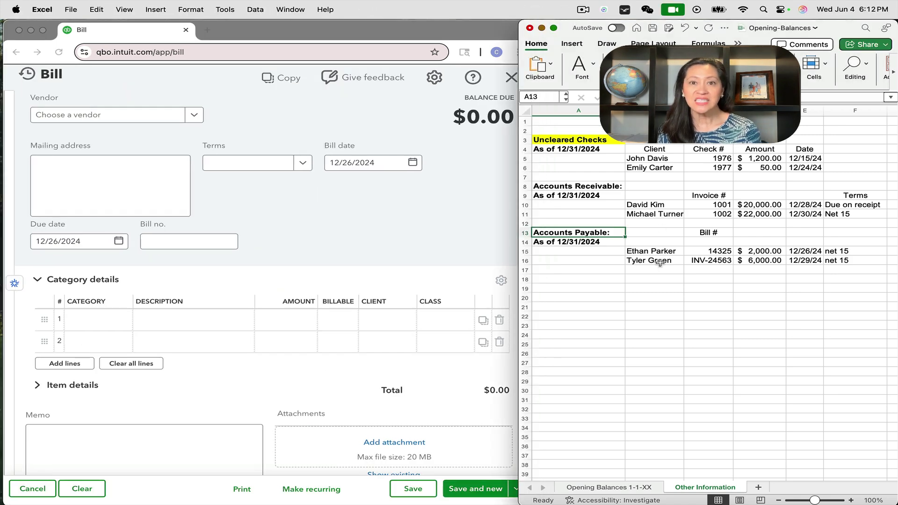
pyautogui.click(111, 120)
pyautogui.write('Tyler Green')
pyautogui.click(68, 135)
pyautogui.click(489, 488)
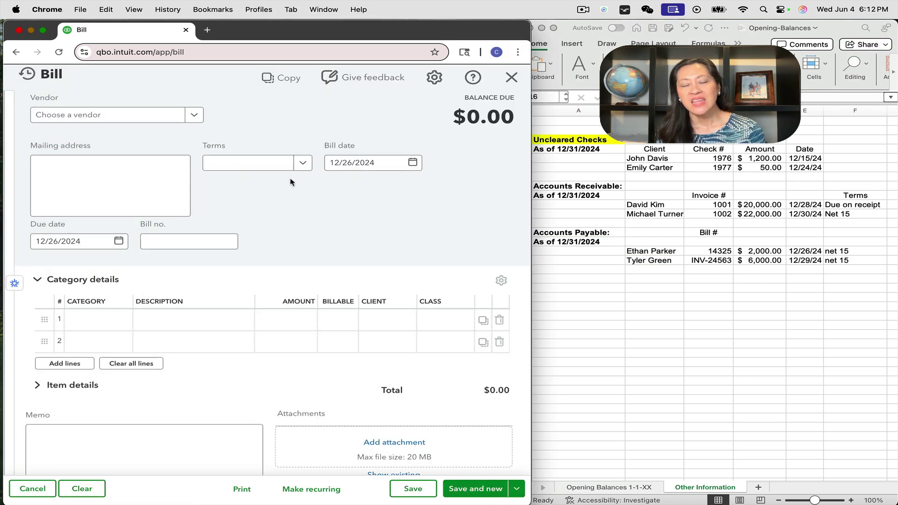
pyautogui.click(412, 162)
pyautogui.click(341, 302)
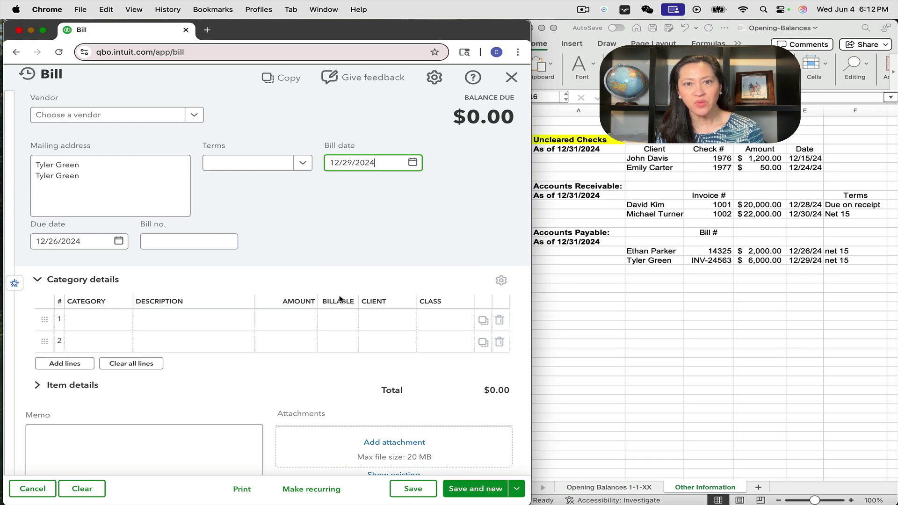
pyautogui.click(294, 168)
pyautogui.click(220, 221)
# Copy bill number INV-24563 from the Excel sheet into the bill's Bill no. field
pyautogui.click(650, 260)
pyautogui.click(698, 258)
pyautogui.click(95, 9)
pyautogui.click(260, 66)
pyautogui.click(180, 242)
pyautogui.press('super+v')
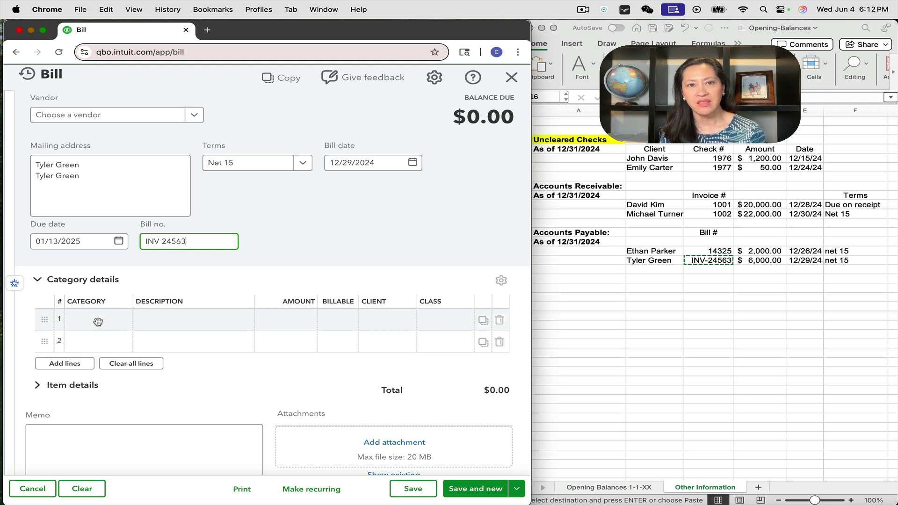
# Charge $6,000 to 6370 Hangar Rent and save and new without a class
pyautogui.click(93, 321)
pyautogui.write('Hangar')
pyautogui.press('Tab')
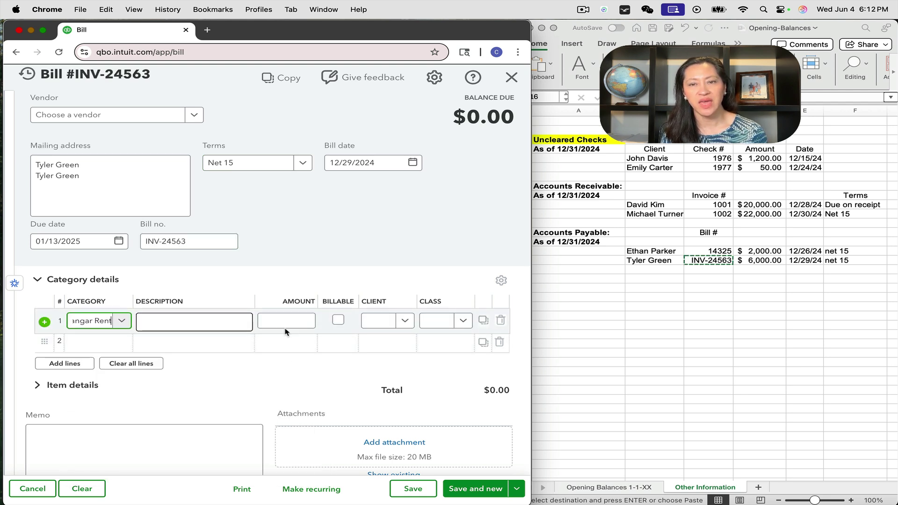
pyautogui.press('Tab')
pyautogui.write('6,000')
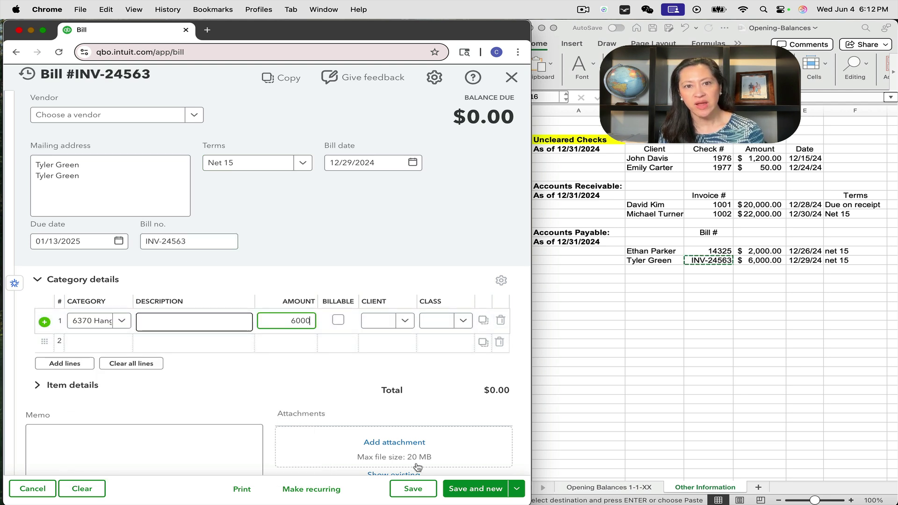
pyautogui.click(423, 412)
pyautogui.click(516, 488)
pyautogui.click(402, 444)
pyautogui.click(316, 327)
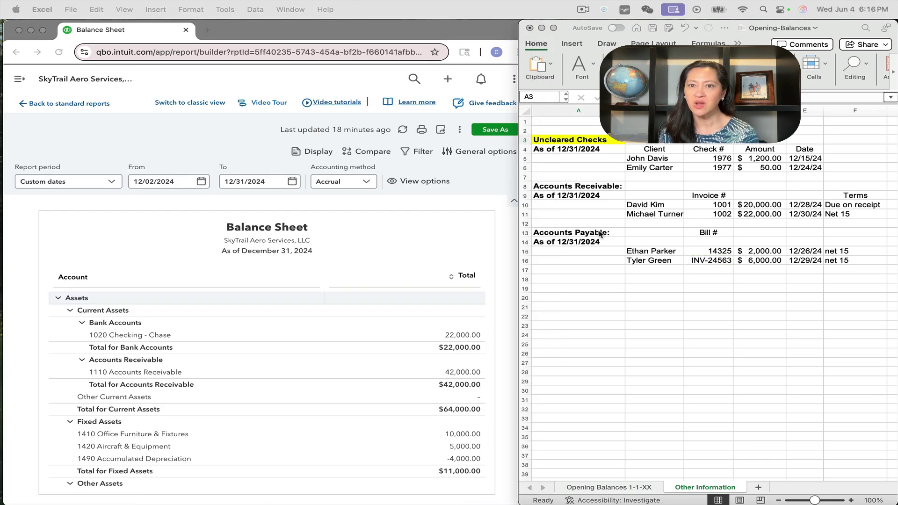
# Compare the balance sheet's 75,500 totals against Excel's Opening Balances 1-1-XX sheet
pyautogui.click(600, 233)
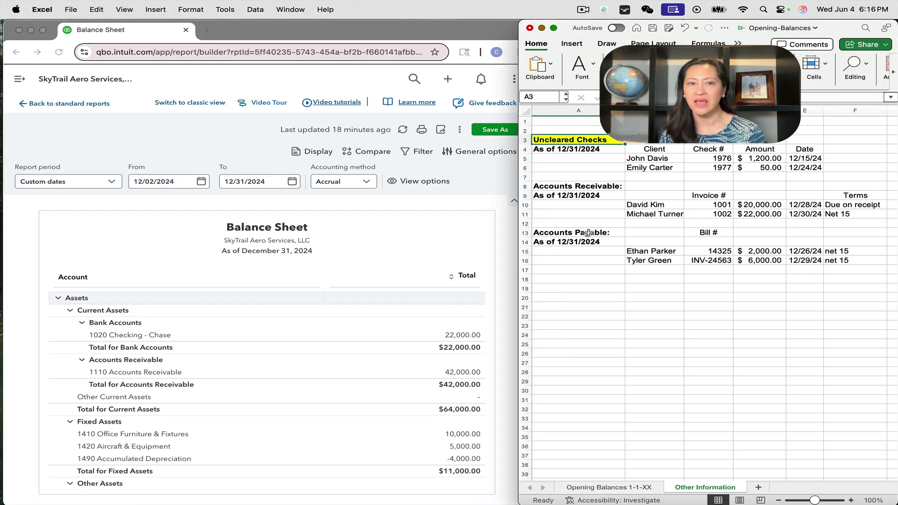
pyautogui.click(574, 187)
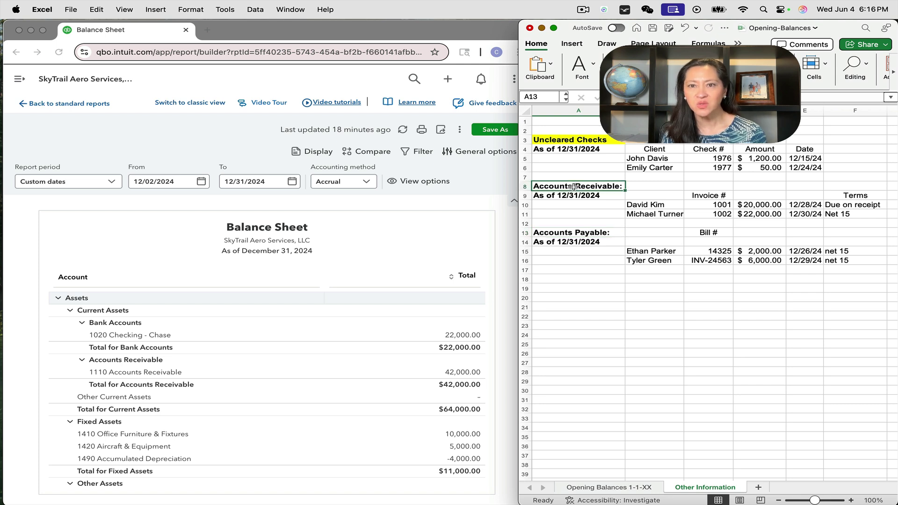
pyautogui.click(579, 140)
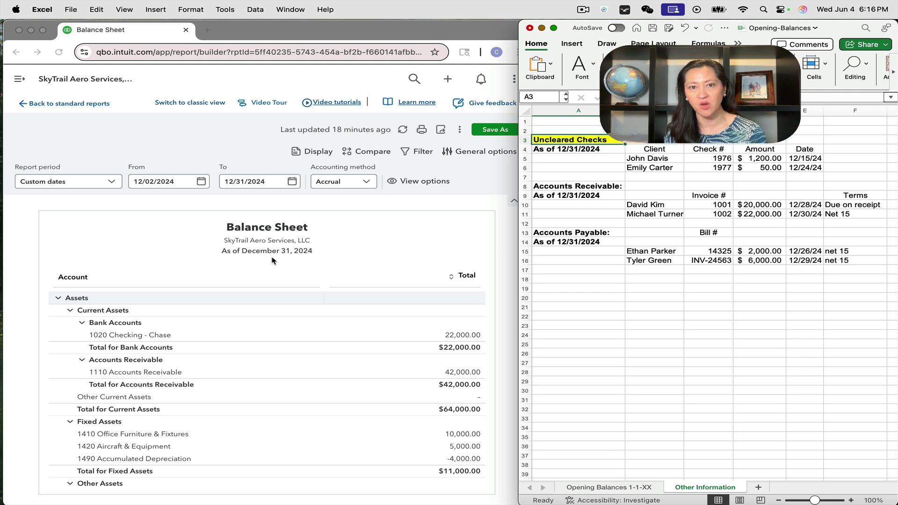
pyautogui.scroll(-5, 306, 327)
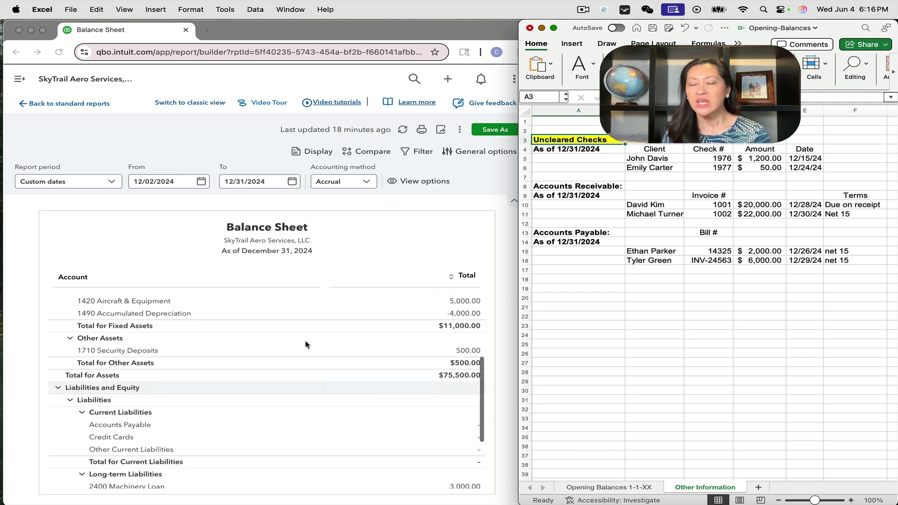
pyautogui.click(594, 488)
pyautogui.click(447, 274)
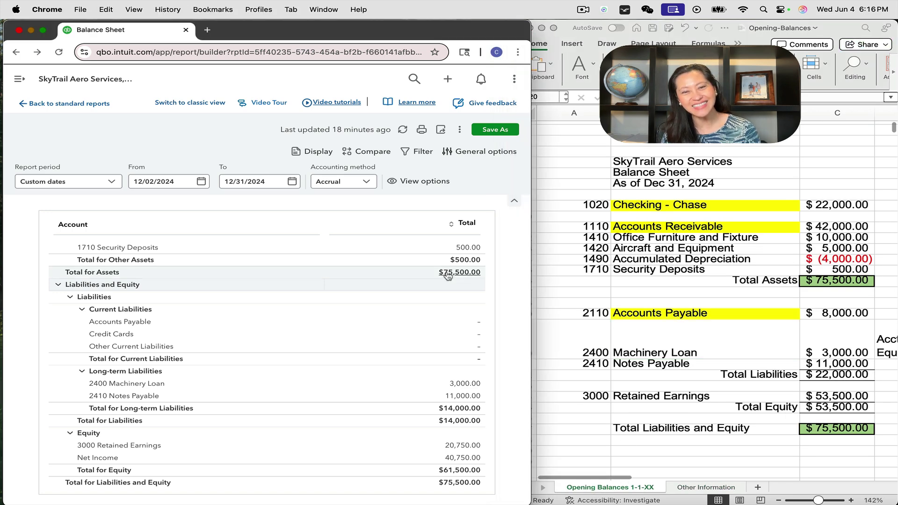